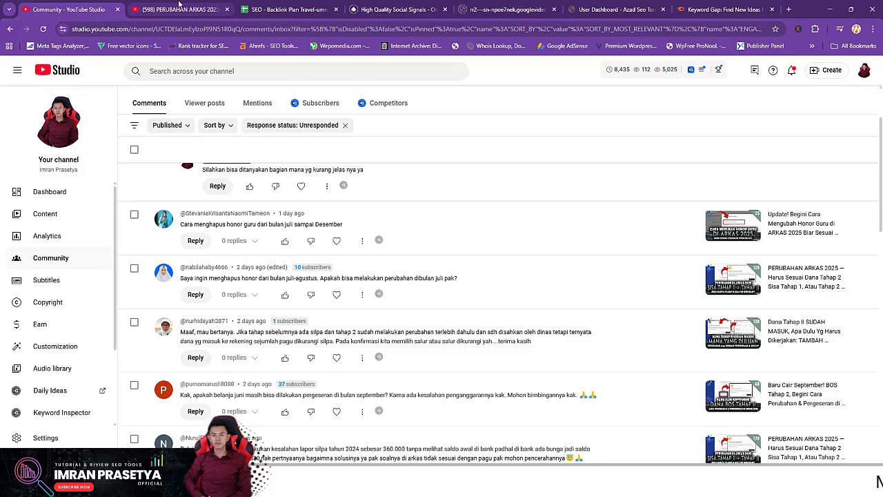
# - Show the viewer comments under the video "PERUBAHAN ARKAS 2025 — Harus Sesuai Dana Tahap 2 Sisa Tahap 1, Atau Tahap 2 Saja?"
pyautogui.moveTo(178, 4)
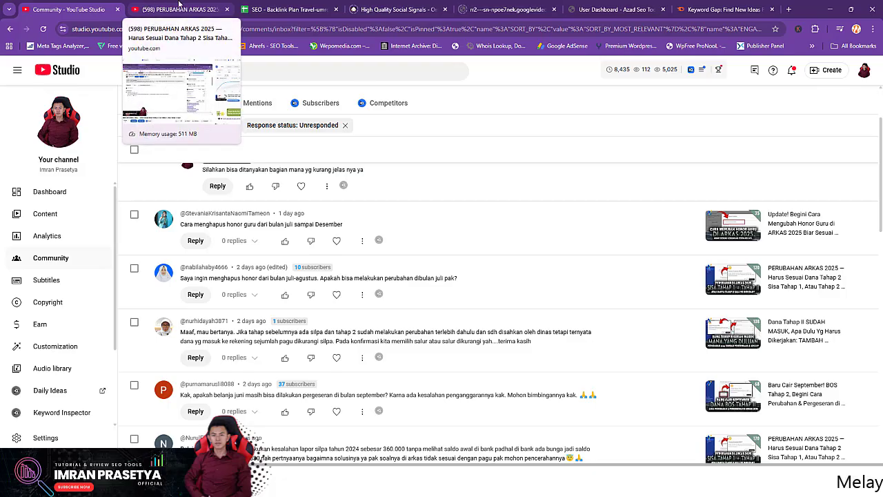
pyautogui.click(179, 4)
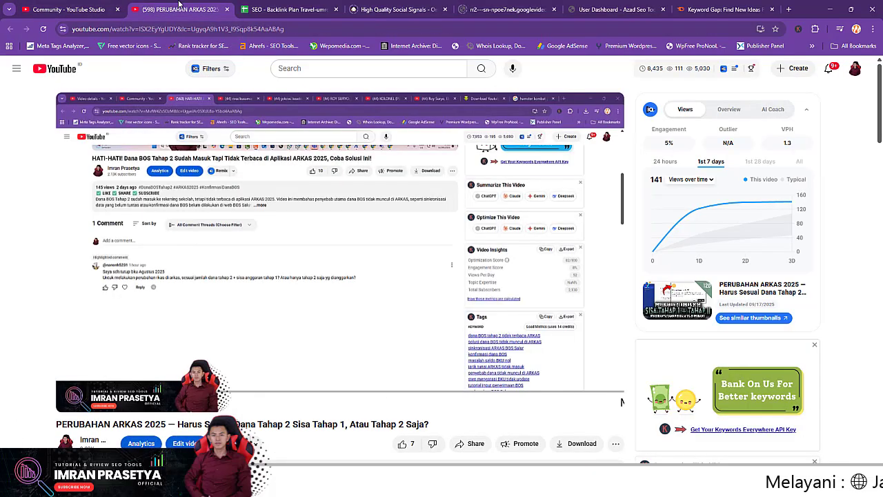
pyautogui.scroll(-5, 879, 150)
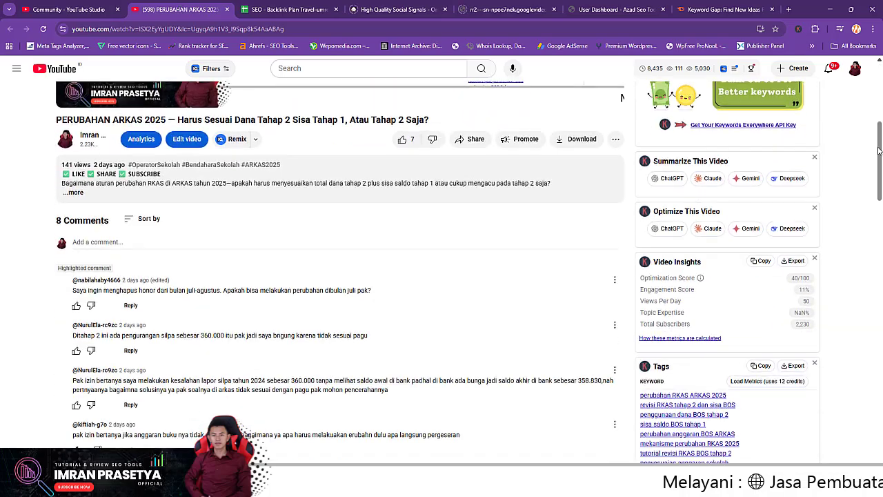
pyautogui.moveTo(878, 151)
pyautogui.mouseDown()
pyautogui.moveTo(881, 165)
pyautogui.moveTo(882, 146)
pyautogui.mouseUp()
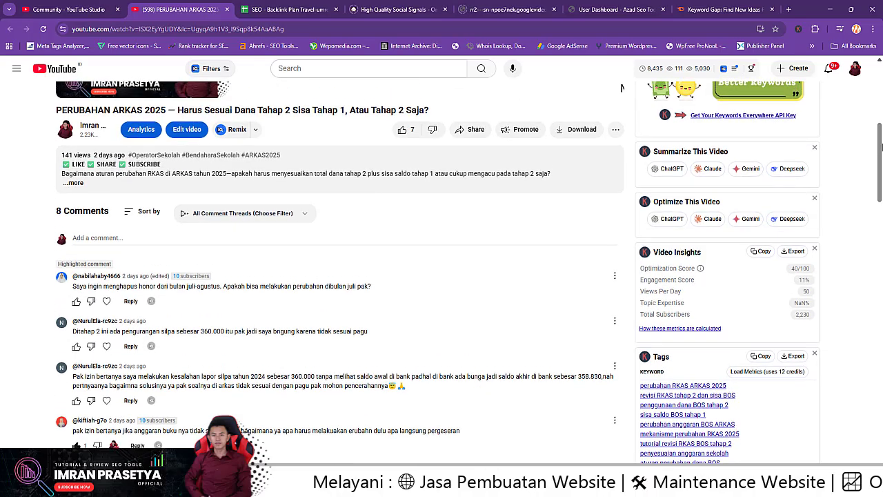
# - Open the video's channel page in a new tab and show its list of videos
pyautogui.rightClick(91, 127)
pyautogui.click(118, 135)
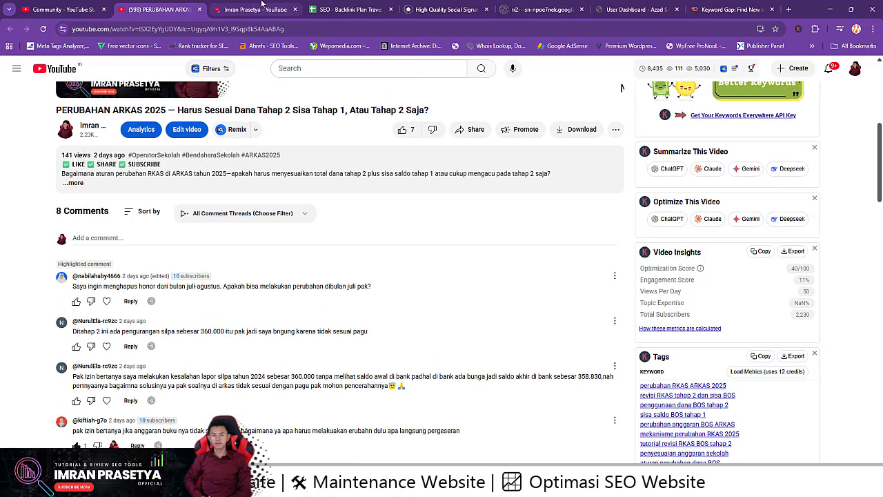
pyautogui.click(262, 5)
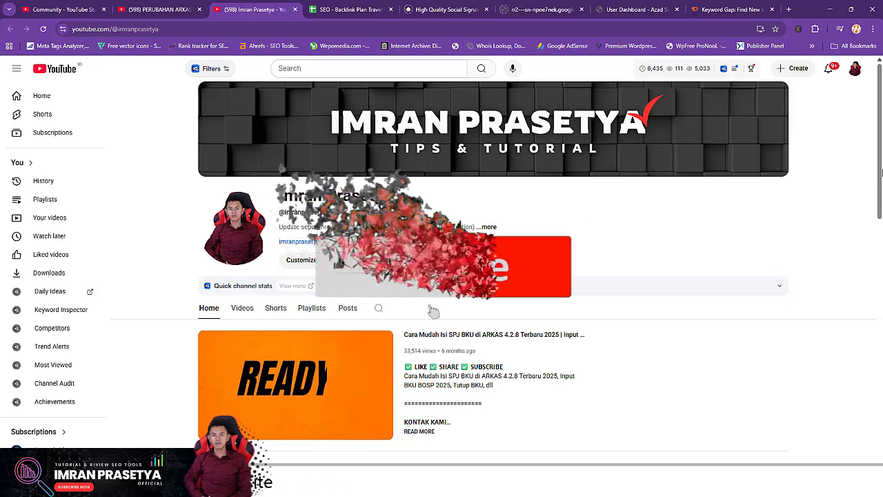
pyautogui.moveTo(882, 172)
pyautogui.mouseDown()
pyautogui.moveTo(878, 248)
pyautogui.moveTo(879, 159)
pyautogui.mouseUp()
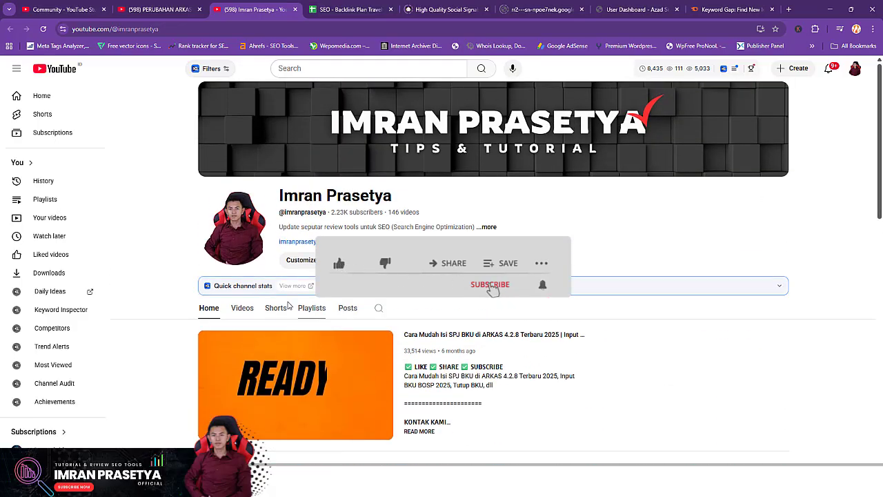
pyautogui.click(247, 314)
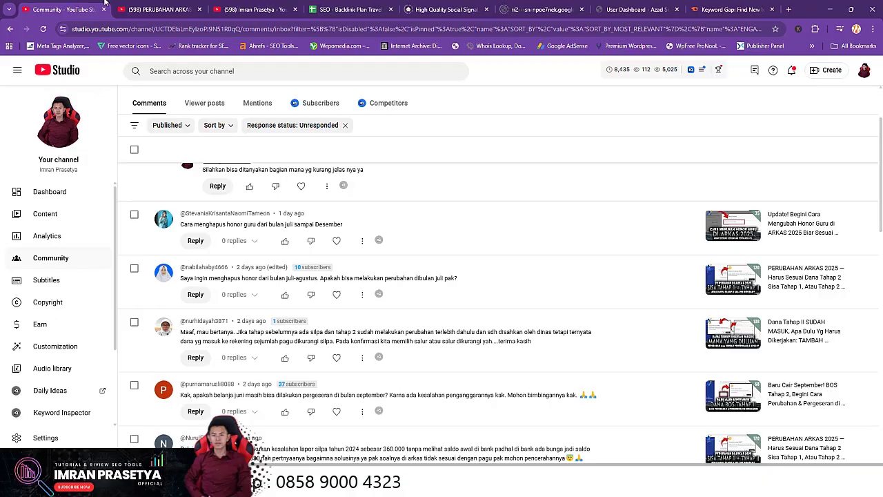
# - Review the viewer question about deleting the July–August honorarium in the video comments and in the channel's comment inbox
pyautogui.click(148, 9)
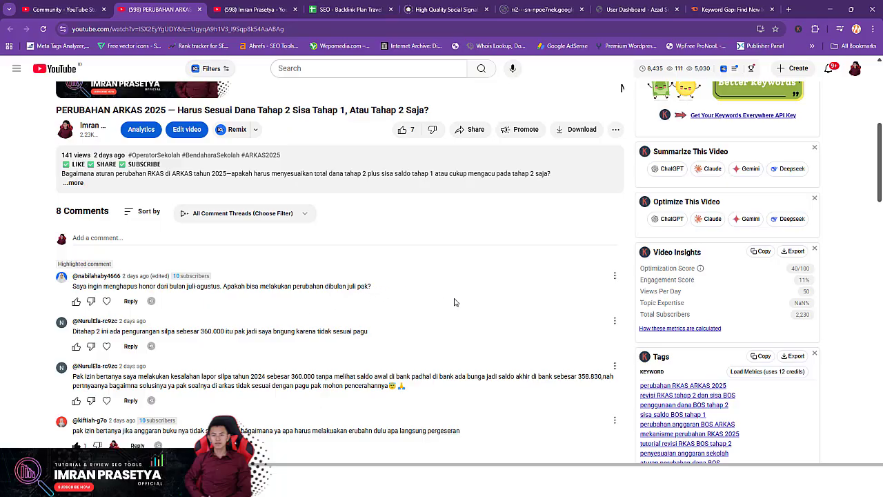
pyautogui.click(67, 9)
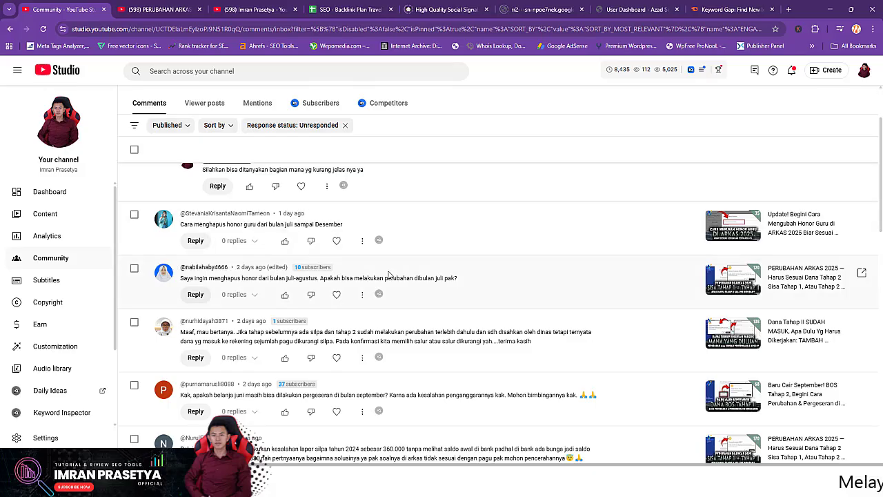
pyautogui.click(158, 10)
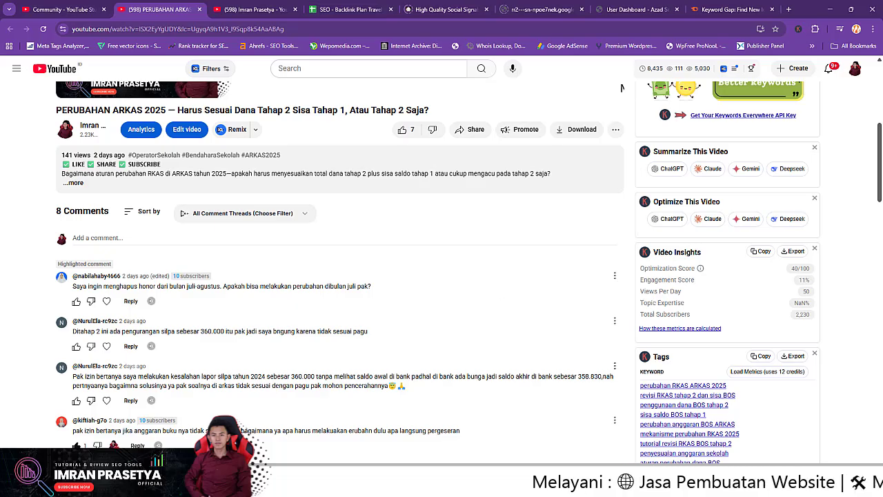
# - Switch to ARKAS and check whether an application update is available
pyautogui.click(475, 483)
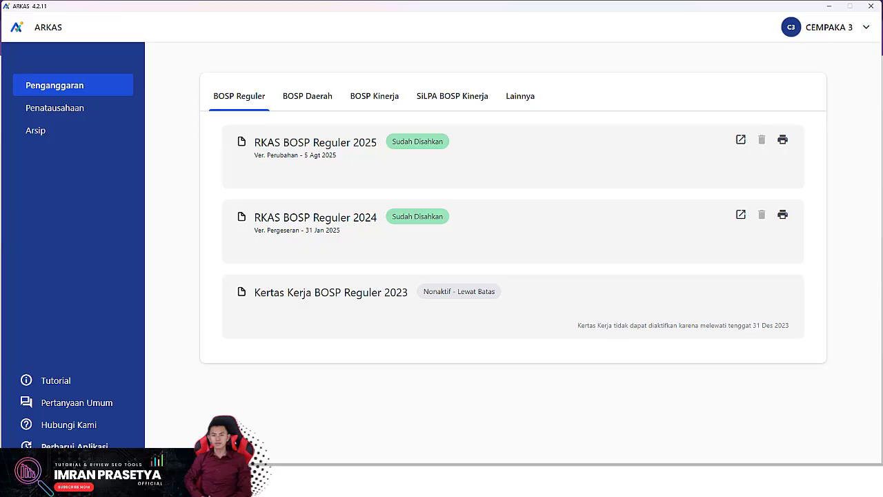
pyautogui.click(74, 447)
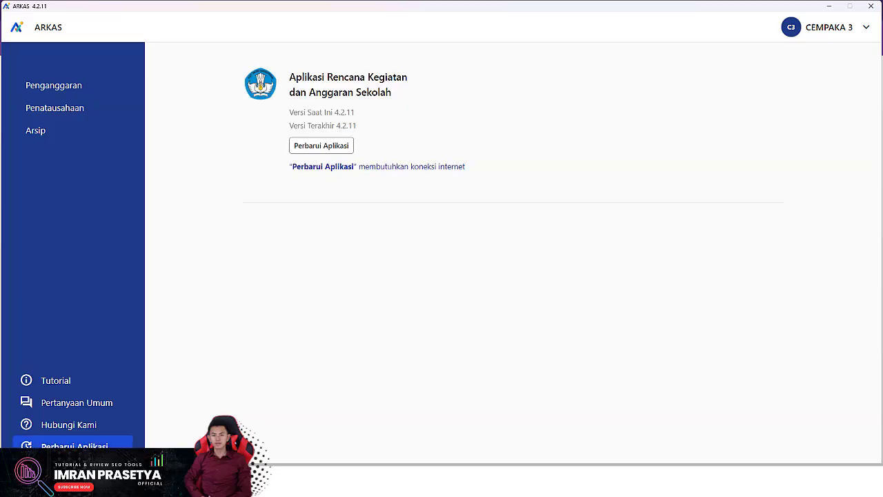
pyautogui.click(319, 144)
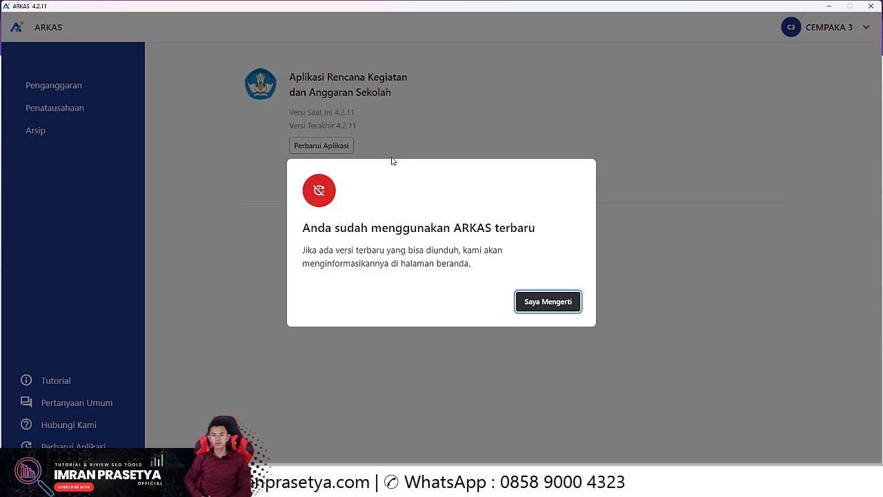
pyautogui.click(540, 303)
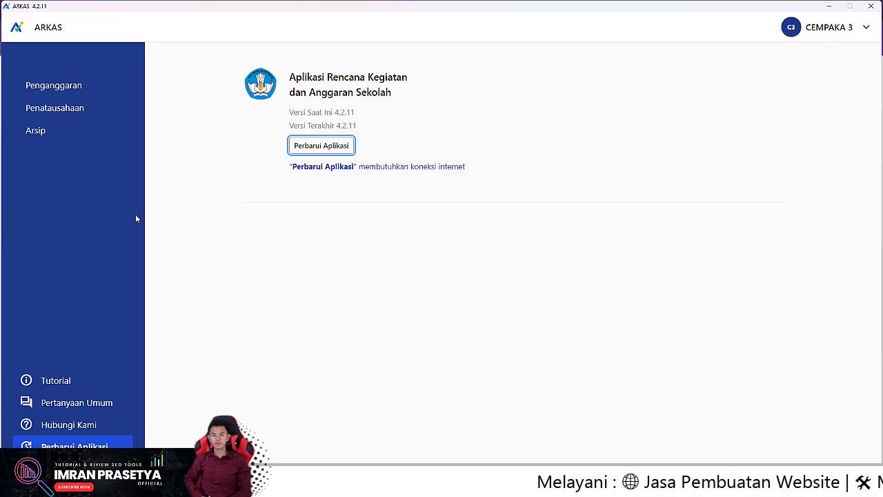
# - Open the RKAS BOSP Reguler 2025 budget from the budgeting (Penganggaran) section
pyautogui.click(79, 86)
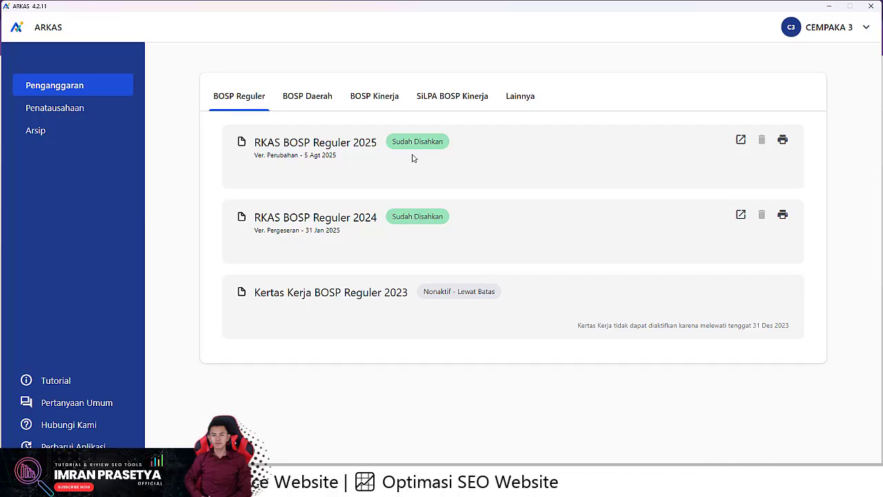
pyautogui.click(741, 141)
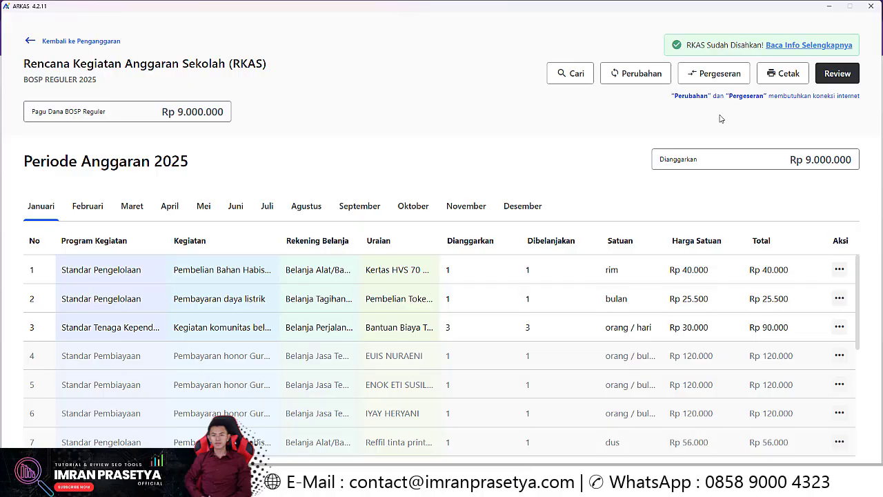
# - Try to start a Perubahan on the RKAS BOSP Reguler 2025 budget
pyautogui.click(647, 83)
pyautogui.click(550, 309)
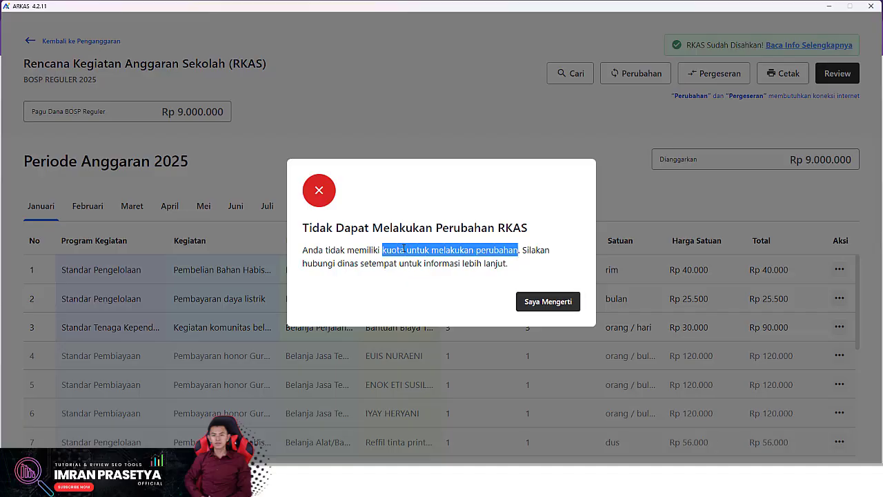
pyautogui.click(543, 303)
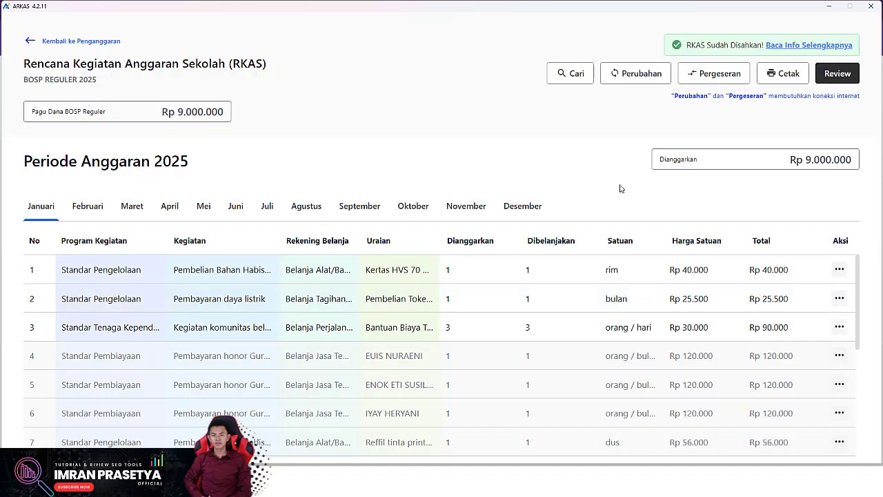
# - Start a Pergeseran on the RKAS BOSP Reguler 2025 budget and confirm it
pyautogui.click(712, 77)
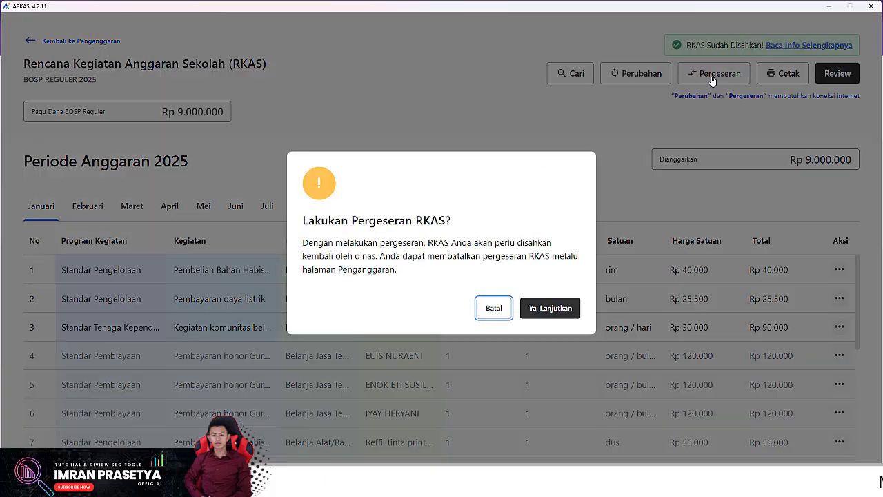
pyautogui.click(565, 309)
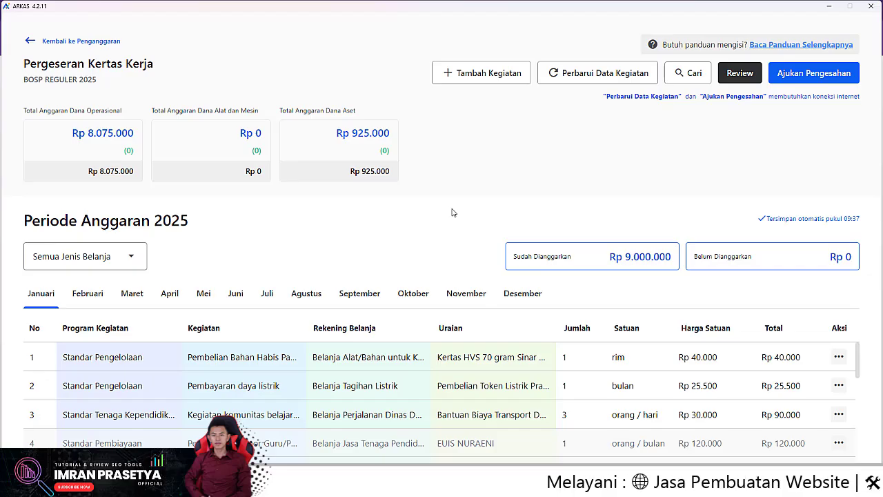
# - Open the budget details of the teacher honorarium in July's row 10 and review its monthly allocations
pyautogui.click(268, 302)
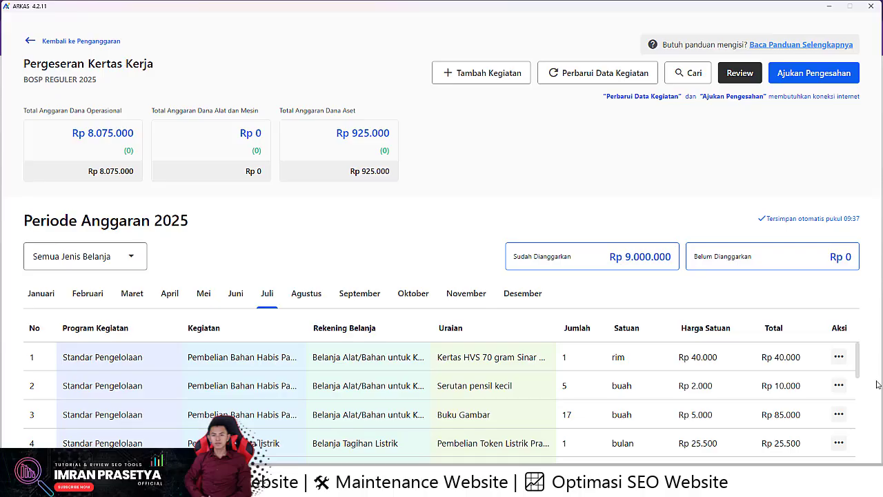
pyautogui.moveTo(858, 356); pyautogui.dragTo(861, 420)
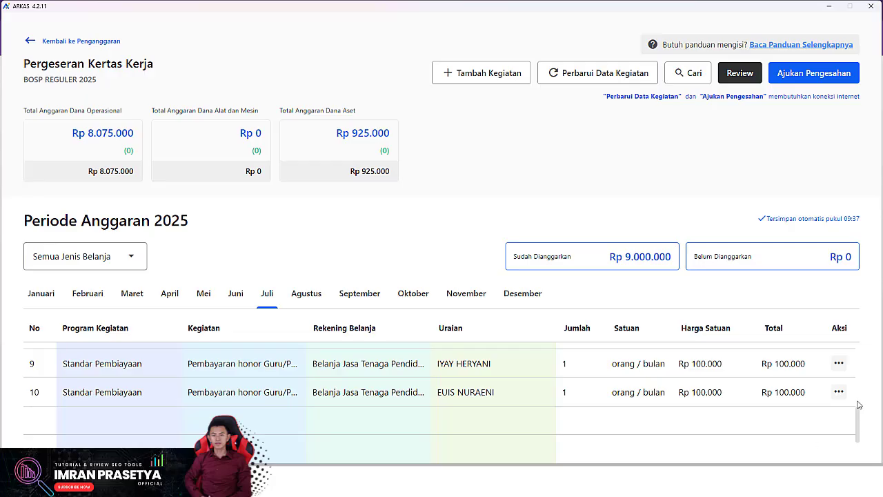
pyautogui.click(839, 393)
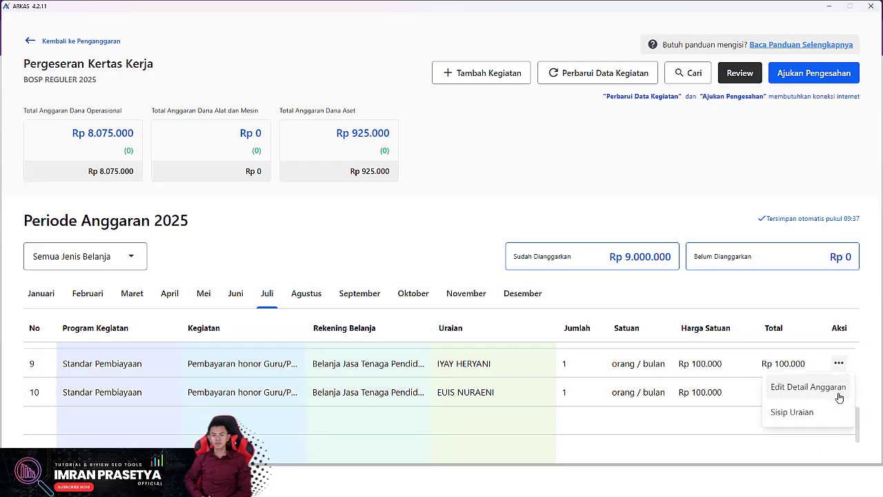
pyautogui.click(809, 388)
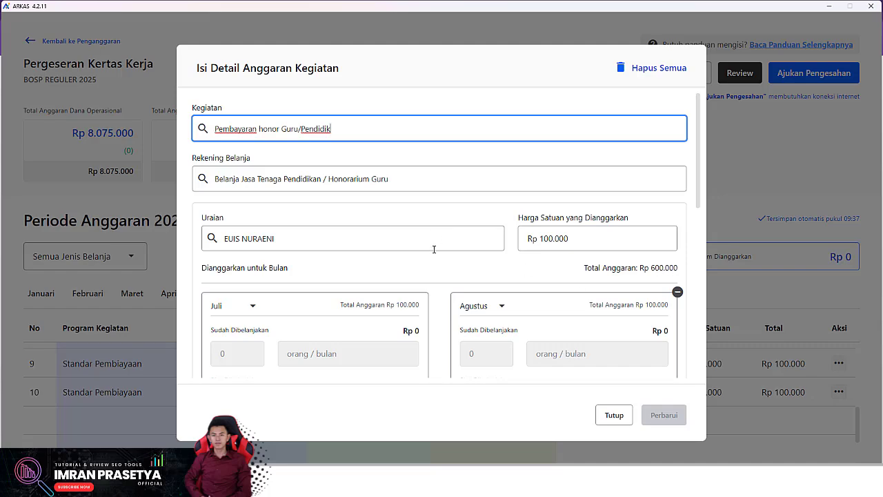
pyautogui.scroll(-1, 293, 278)
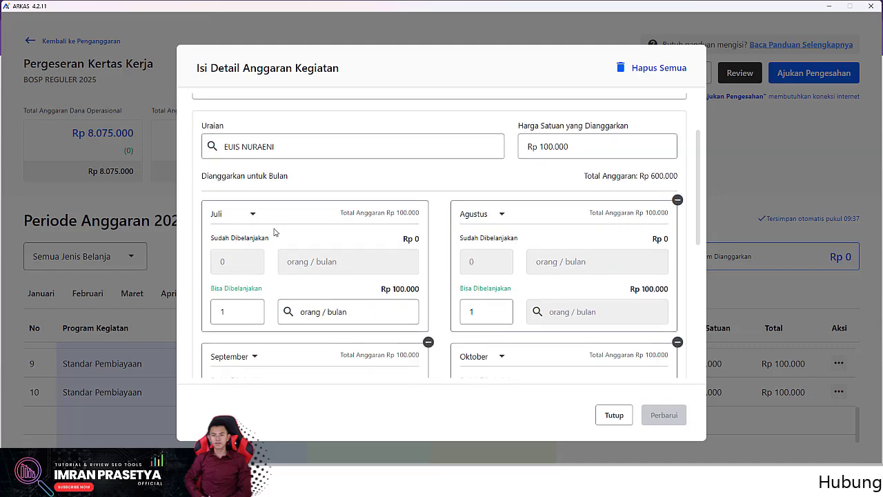
pyautogui.scroll(-1, 273, 232)
pyautogui.scroll(-5, 288, 239)
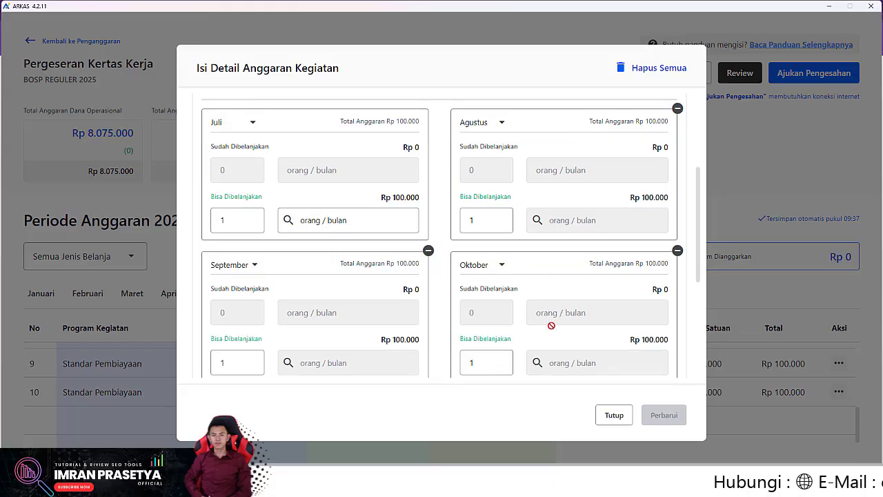
pyautogui.scroll(8, 619, 307)
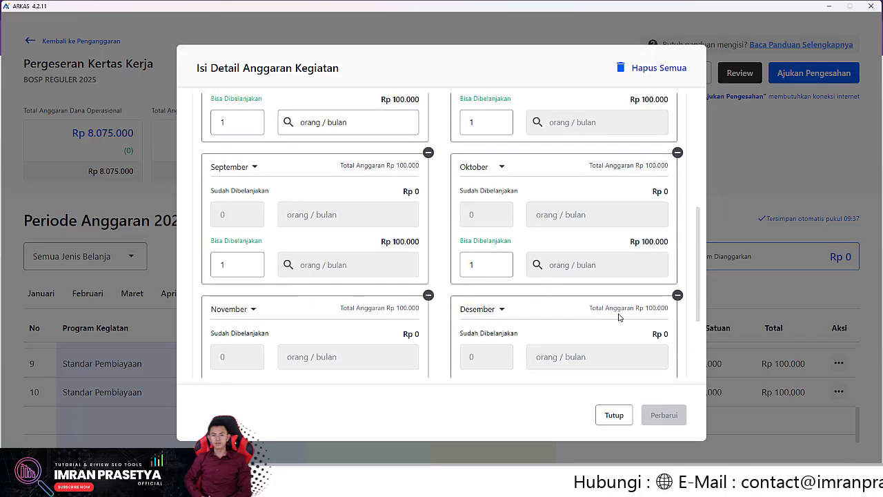
pyautogui.scroll(-2, 295, 287)
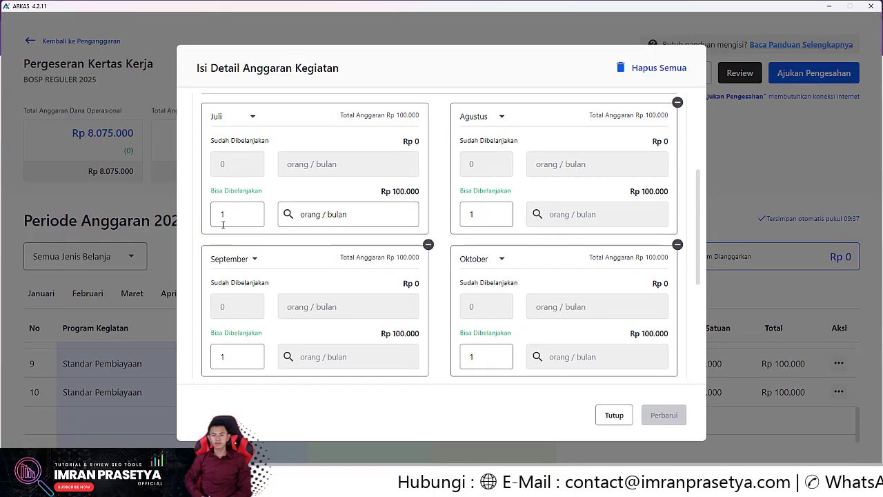
# - Set the honorarium's spendable quantity (Bisa Dibelanjakan) to 0 for Juli, Agustus, September and Oktober
pyautogui.doubleClick(231, 212)
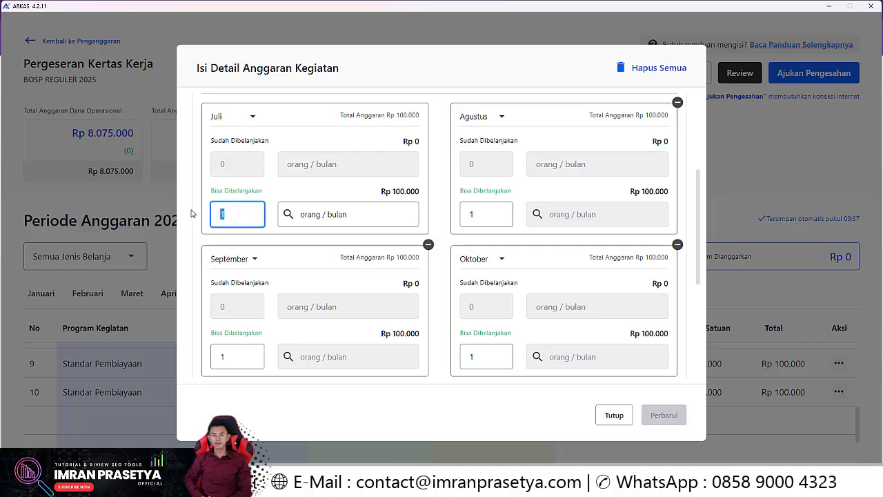
pyautogui.write('0')
pyautogui.doubleClick(479, 214)
pyautogui.write('0')
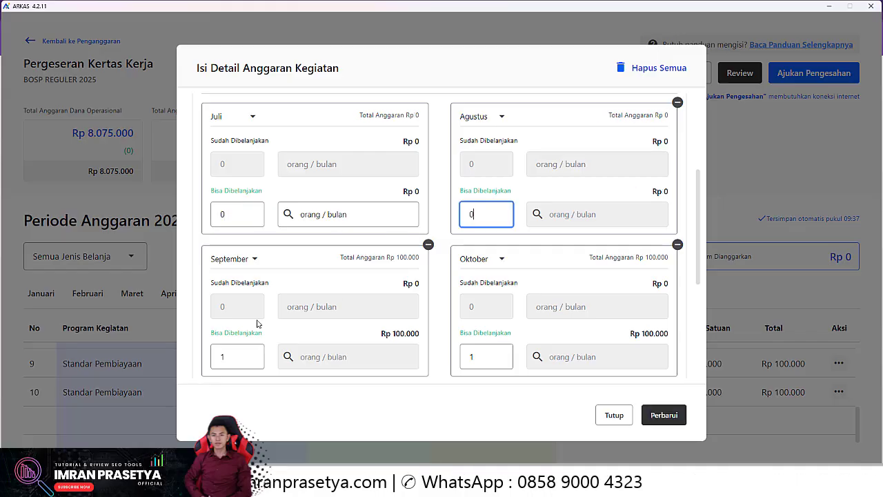
pyautogui.scroll(-3, 477, 338)
pyautogui.click(494, 259)
pyautogui.moveTo(494, 259); pyautogui.dragTo(456, 265)
pyautogui.write('0')
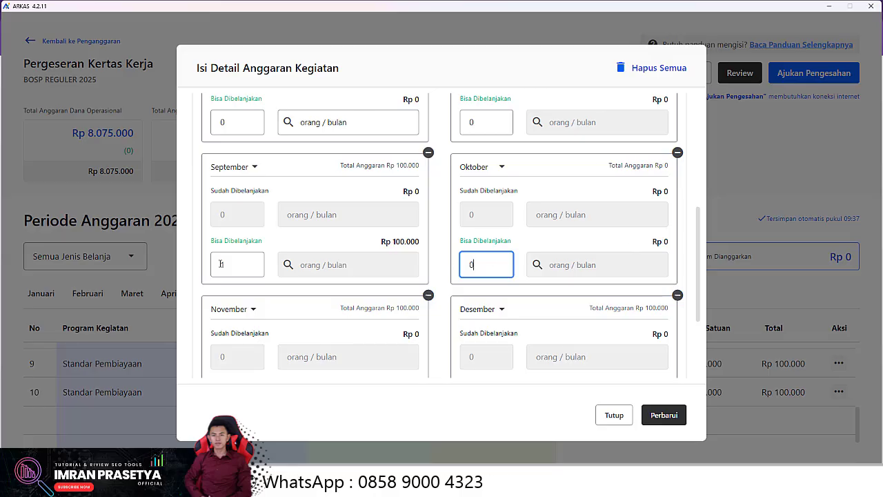
pyautogui.moveTo(229, 264); pyautogui.dragTo(205, 282)
pyautogui.write('0')
# - Set the honorarium's spendable quantity to 0 for November and Desember, and check the total budget
pyautogui.scroll(-2, 487, 349)
pyautogui.doubleClick(486, 315)
pyautogui.write('0')
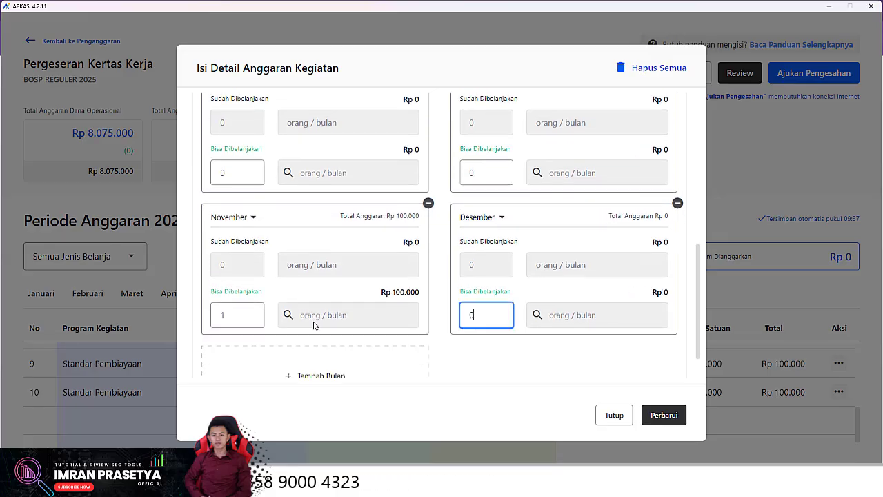
pyautogui.click(218, 315)
pyautogui.scroll(-1, 408, 331)
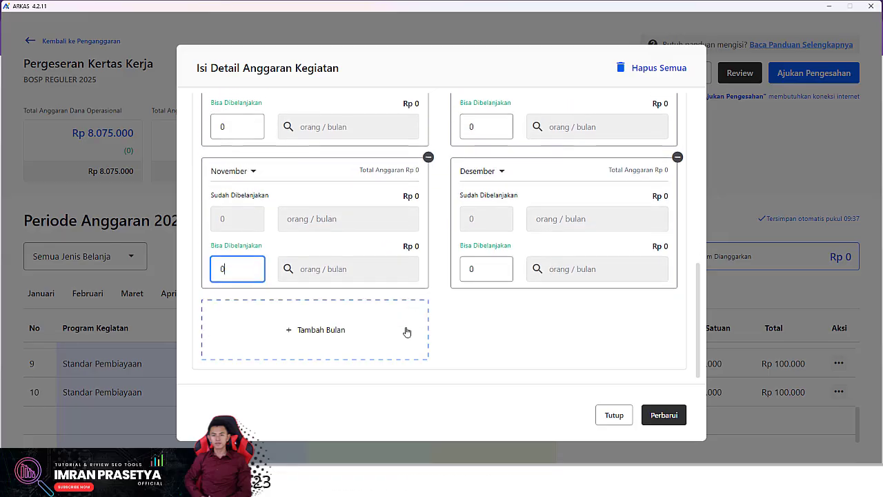
pyautogui.scroll(6, 414, 332)
pyautogui.scroll(2, 427, 333)
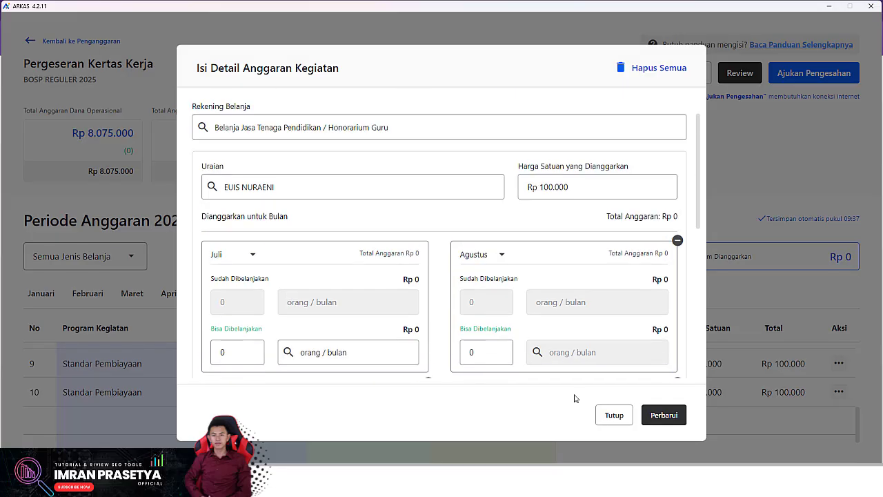
# - Update the row 10 teacher honorarium with its zeroed months and confirm deleting the activity
pyautogui.click(664, 417)
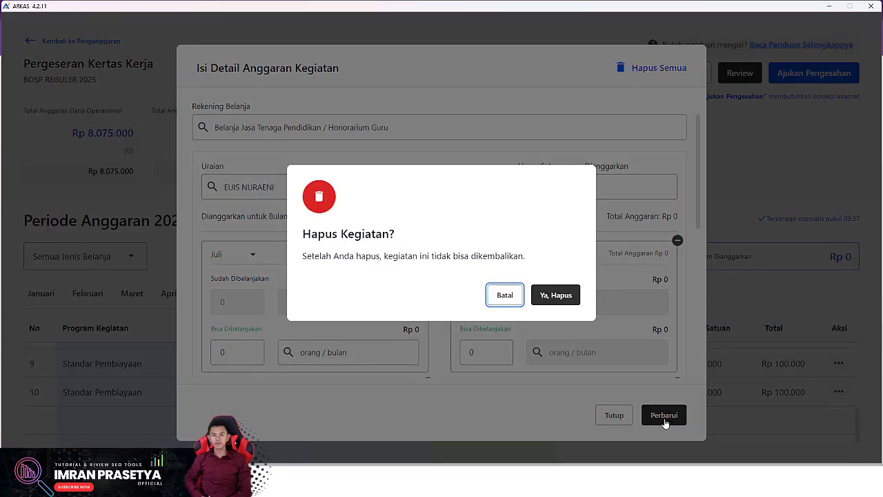
pyautogui.click(555, 295)
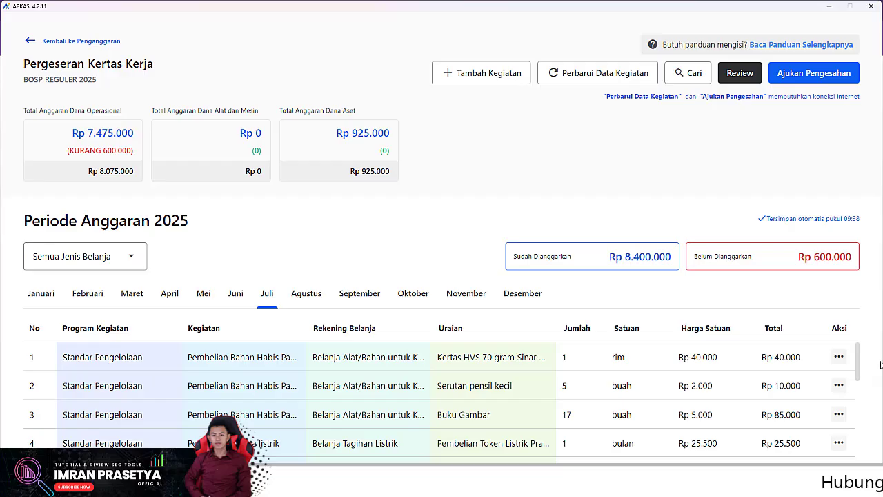
pyautogui.scroll(-5, 850, 339)
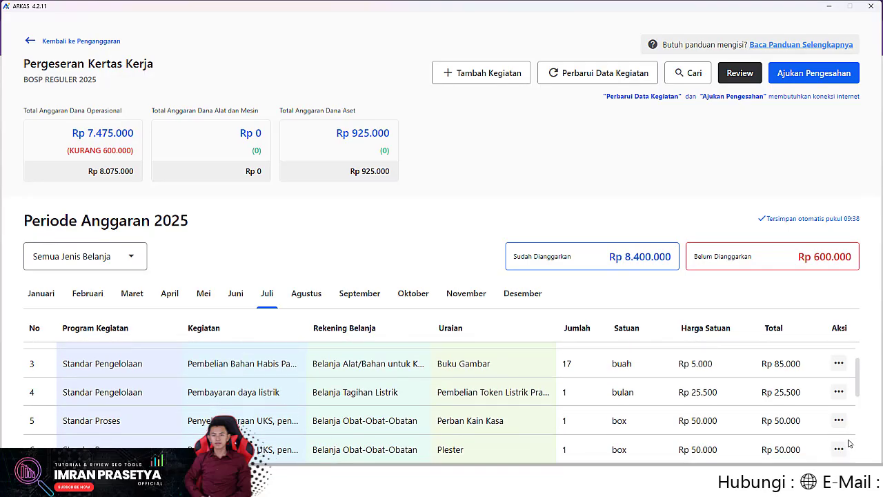
pyautogui.click(839, 373)
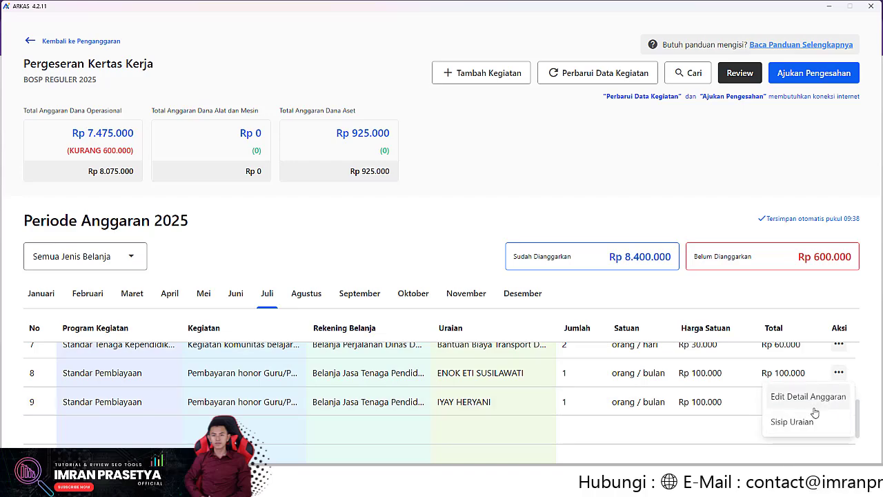
pyautogui.click(807, 397)
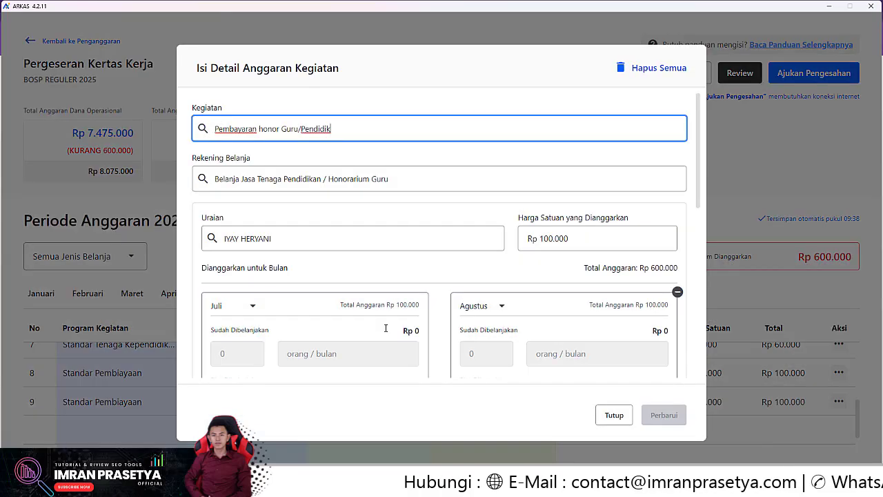
pyautogui.scroll(-2, 207, 304)
pyautogui.click(229, 311)
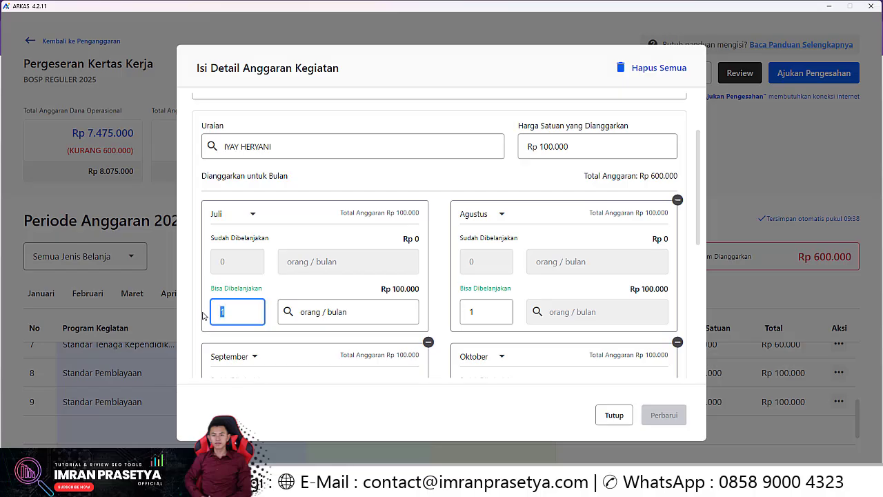
pyautogui.click(464, 309)
pyautogui.scroll(-7, 300, 290)
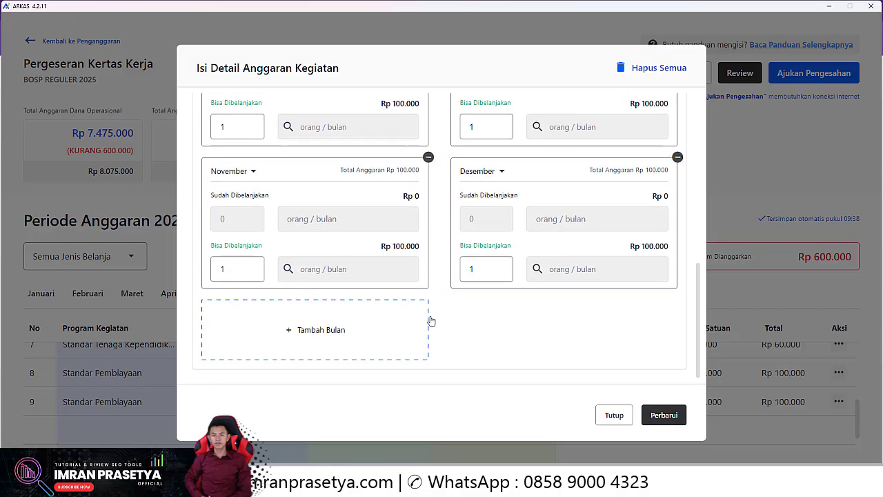
pyautogui.click(616, 414)
pyautogui.click(482, 301)
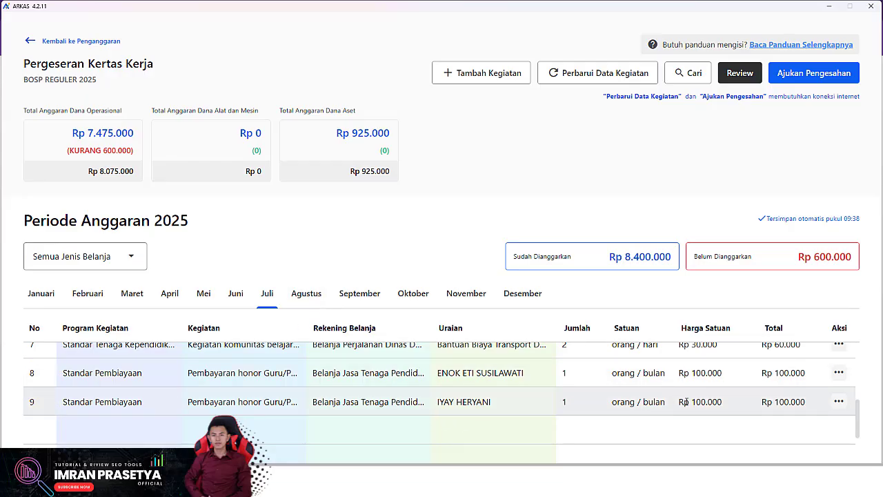
# - Check the Agustus, September and Desember budget lists for remaining teacher honorarium entries after the deletion
pyautogui.click(299, 296)
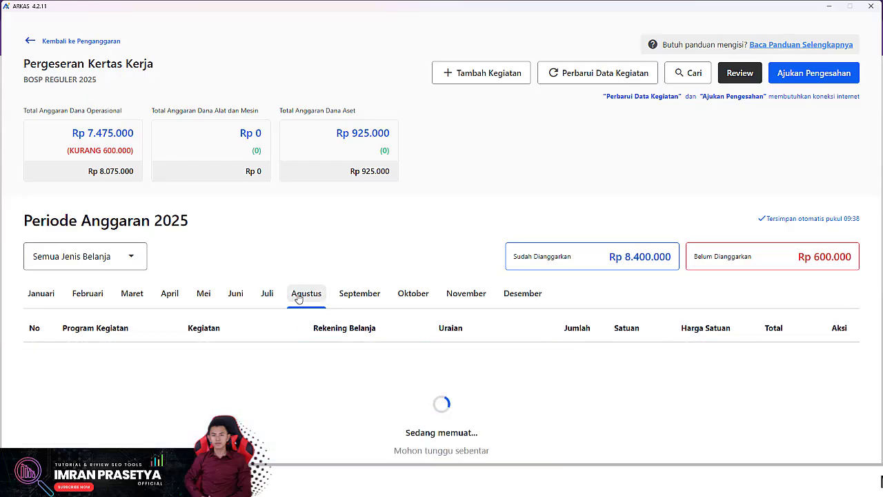
pyautogui.scroll(-3, 404, 409)
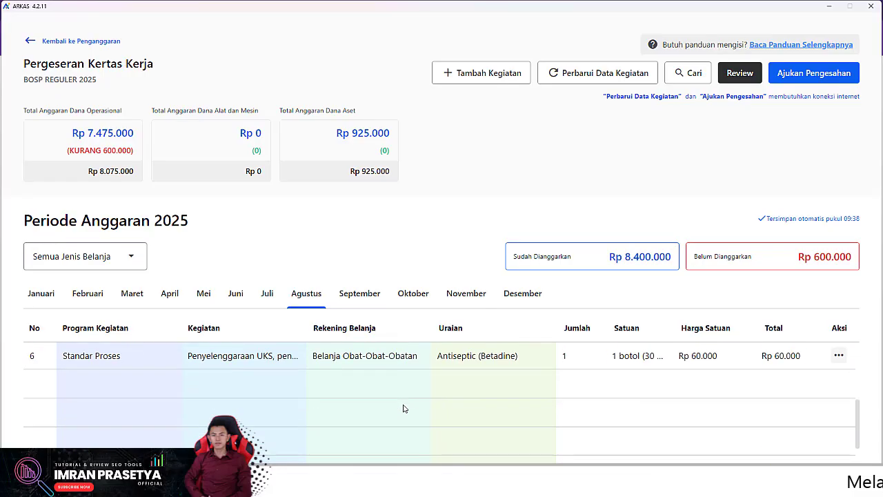
pyautogui.scroll(4, 434, 395)
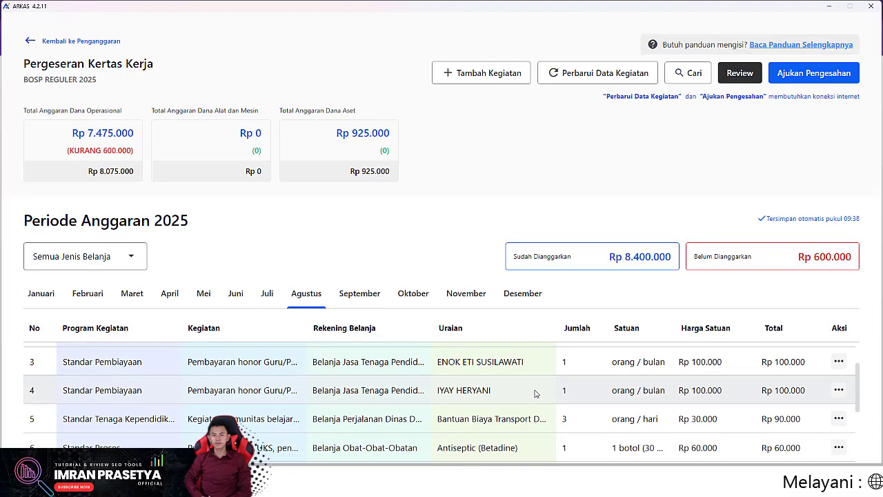
pyautogui.click(360, 293)
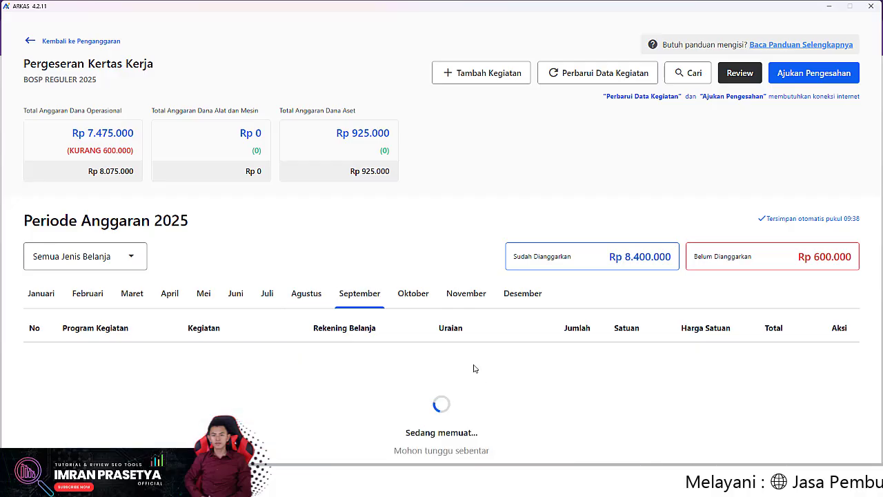
pyautogui.scroll(-2, 494, 393)
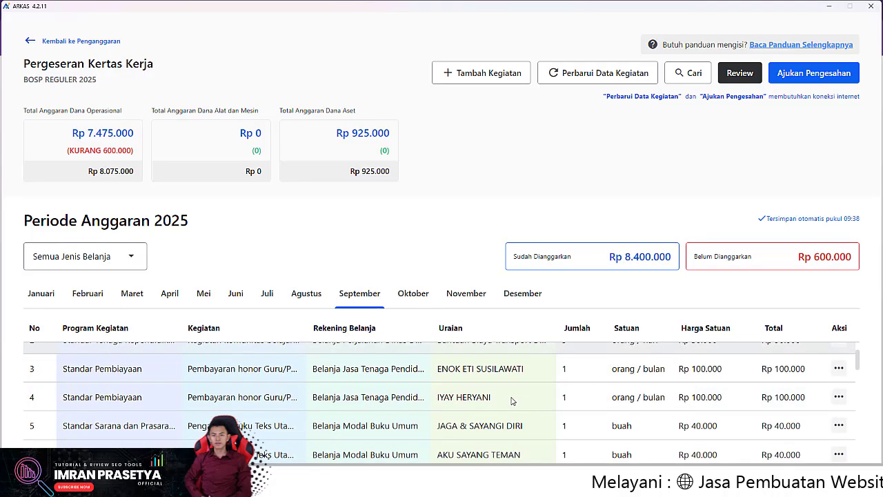
pyautogui.click(531, 293)
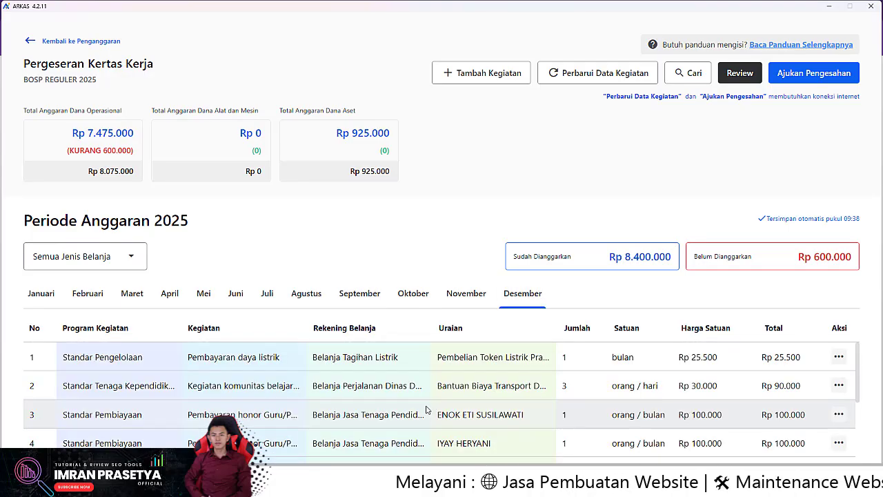
pyautogui.scroll(-3, 426, 409)
pyautogui.scroll(2, 427, 410)
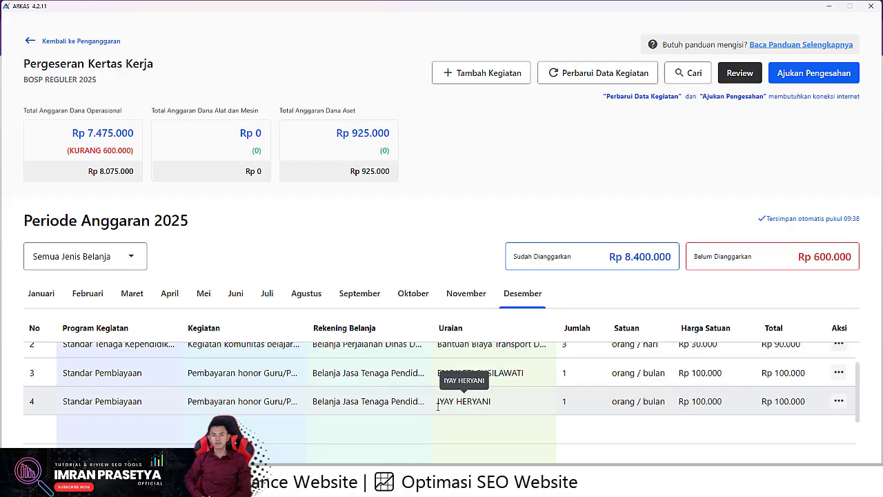
# - Switch to the YouTube Studio community comments in Chrome, reread the viewers' questions about removing honorariums, and return to ARKAS
pyautogui.moveTo(456, 487)
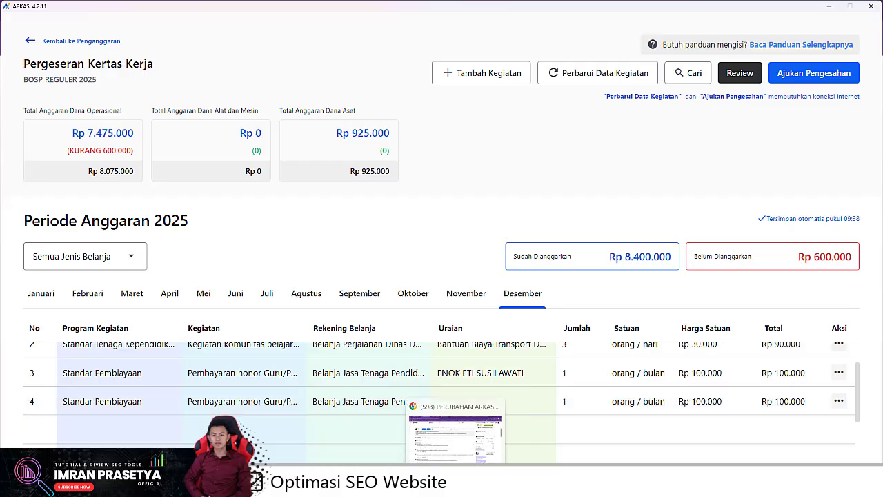
pyautogui.click(456, 431)
pyautogui.click(65, 8)
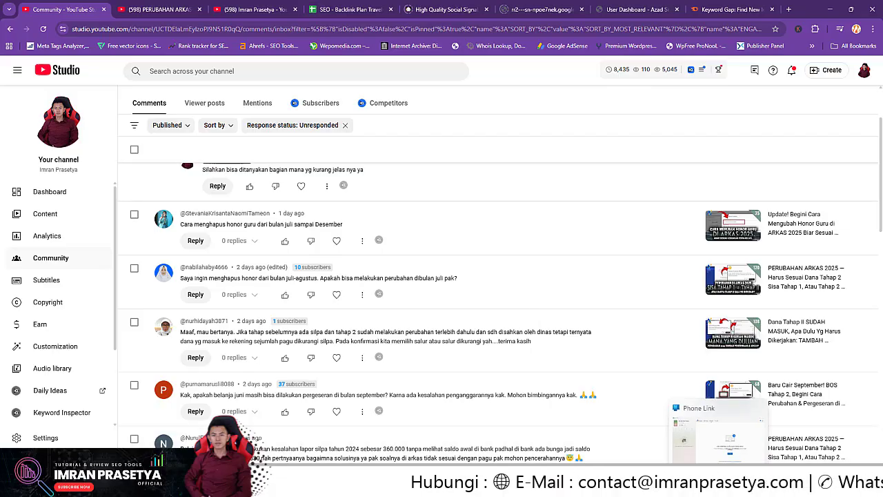
pyautogui.click(476, 428)
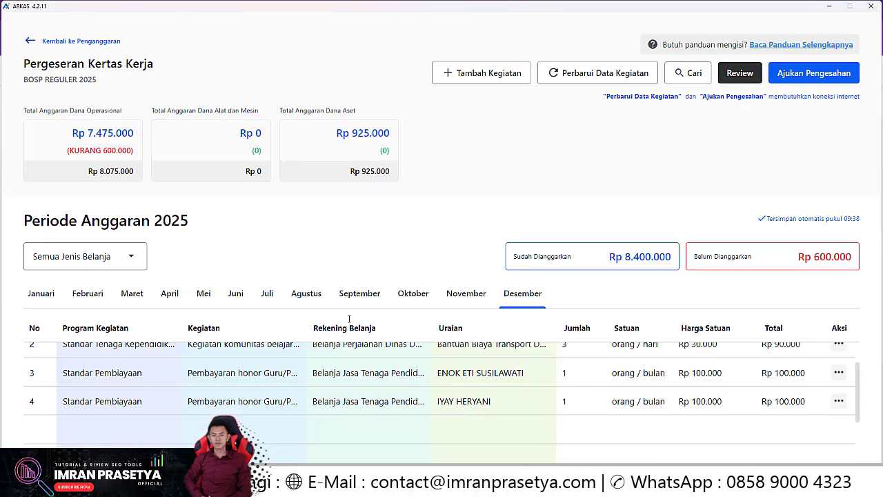
# - Open the budget details of the teacher honorarium in July's row 9
pyautogui.click(268, 294)
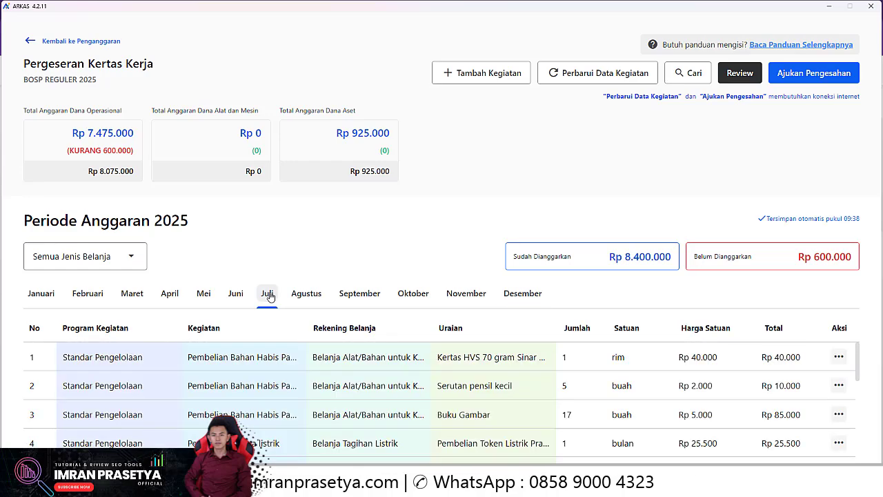
pyautogui.scroll(-3, 570, 414)
pyautogui.scroll(-5, 570, 414)
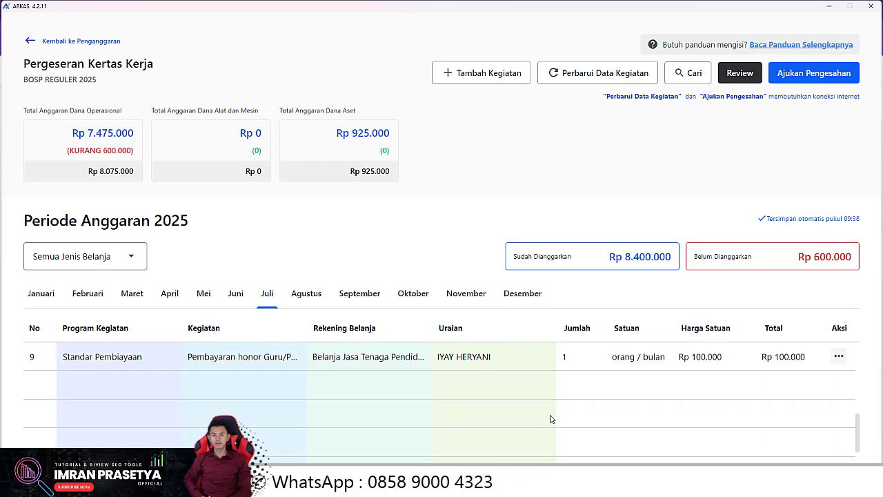
pyautogui.scroll(2, 559, 416)
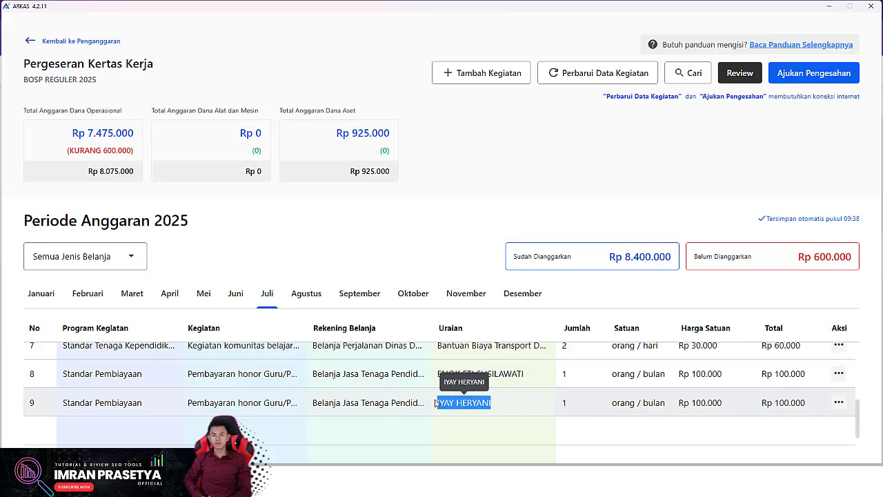
pyautogui.click(839, 401)
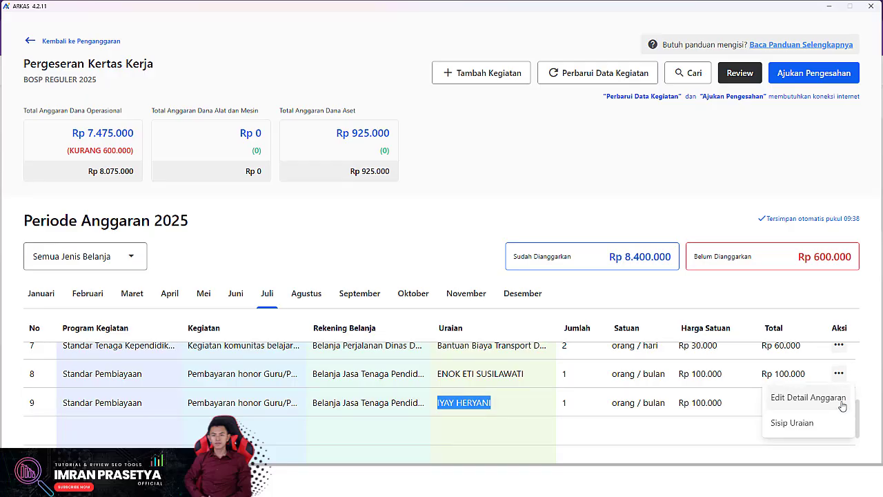
pyautogui.click(802, 400)
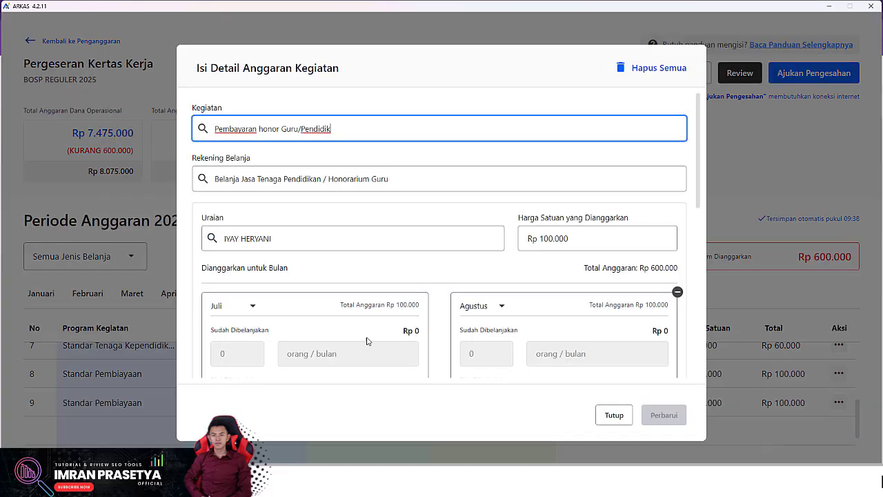
# - Set the honorarium's spendable quantity (Bisa Dibelanjakan) to 0 for Juli and Agustus and save the update
pyautogui.scroll(-2, 311, 324)
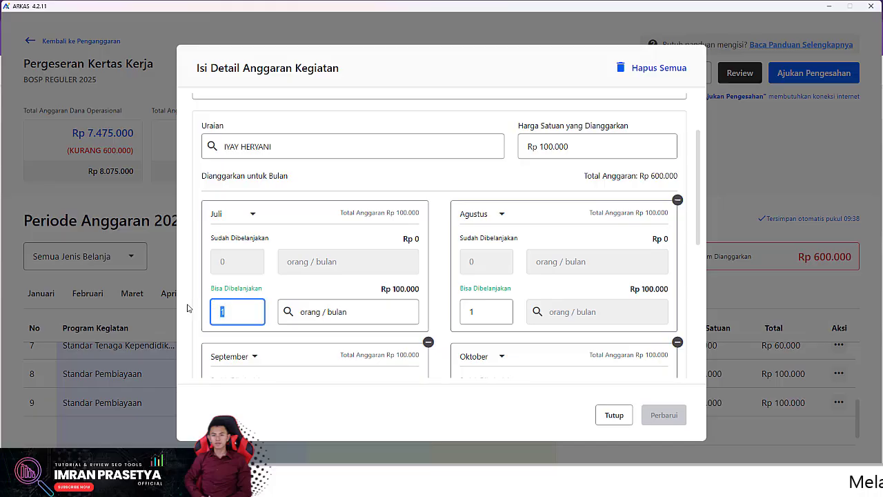
pyautogui.write('0')
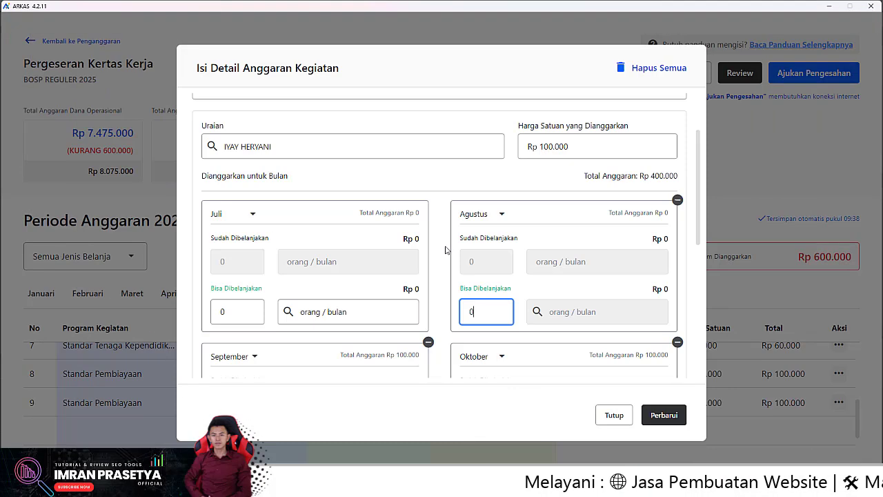
pyautogui.write('0')
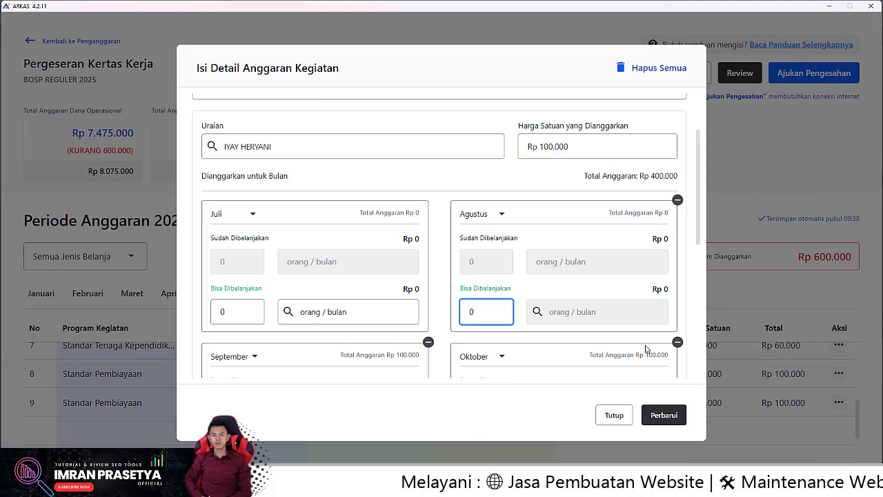
pyautogui.click(664, 415)
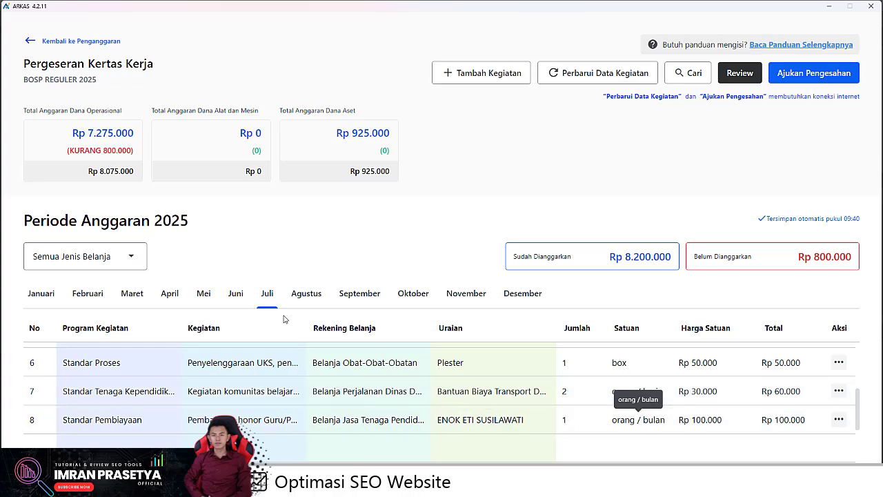
# - Check the Agustus and September budget lists for the honorarium entry zeroed in Juli and Agustus
pyautogui.click(306, 293)
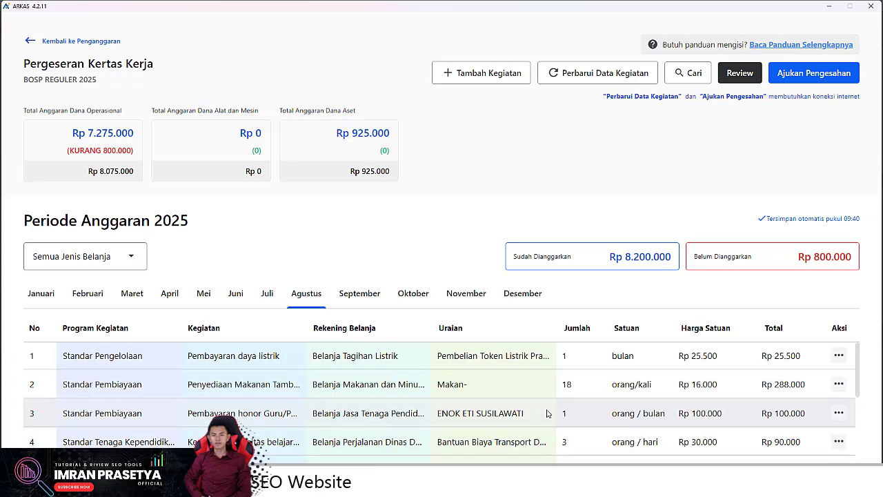
pyautogui.scroll(-2, 497, 393)
pyautogui.click(360, 293)
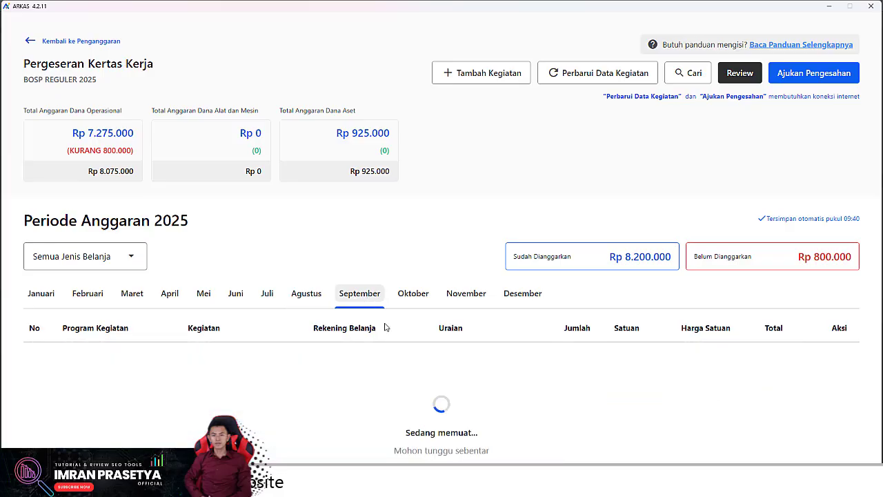
pyautogui.scroll(-3, 369, 405)
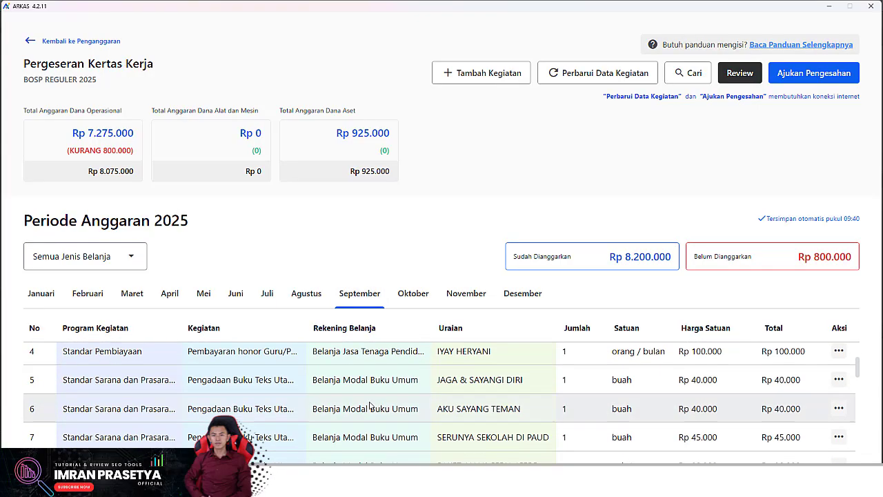
pyautogui.scroll(2, 449, 398)
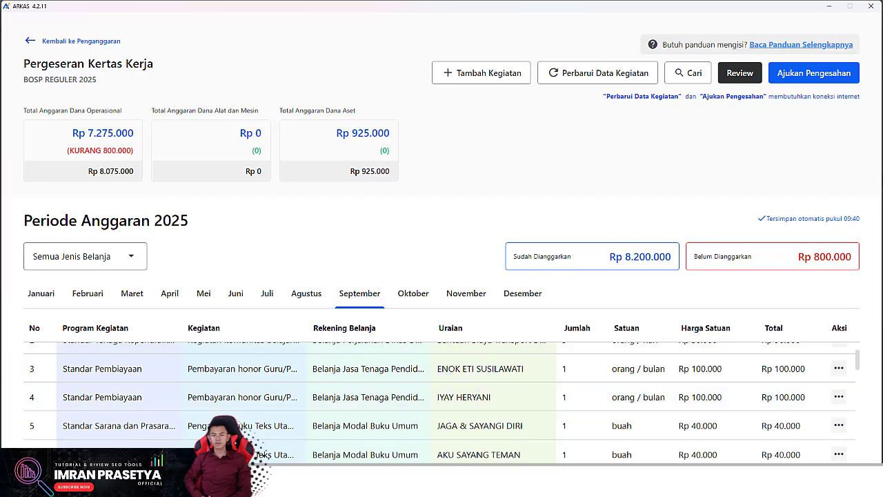
pyautogui.moveTo(455, 481)
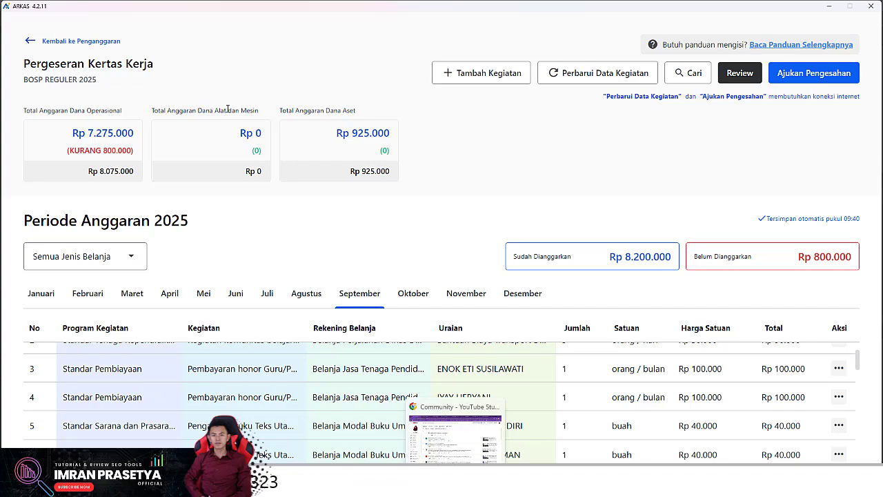
# - Leave the Pergeseran worksheet, cancel the BOSP Reguler 2025 Pergeseran and confirm the cancellation
pyautogui.click(30, 42)
pyautogui.click(761, 187)
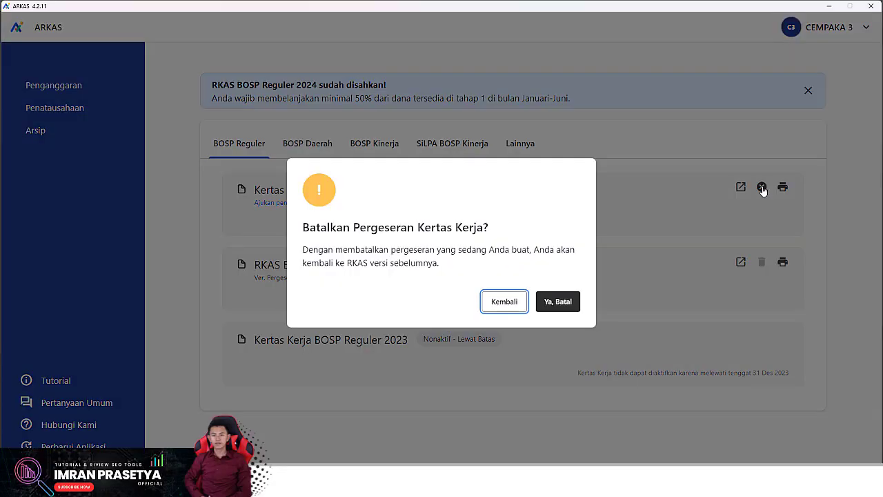
pyautogui.click(563, 303)
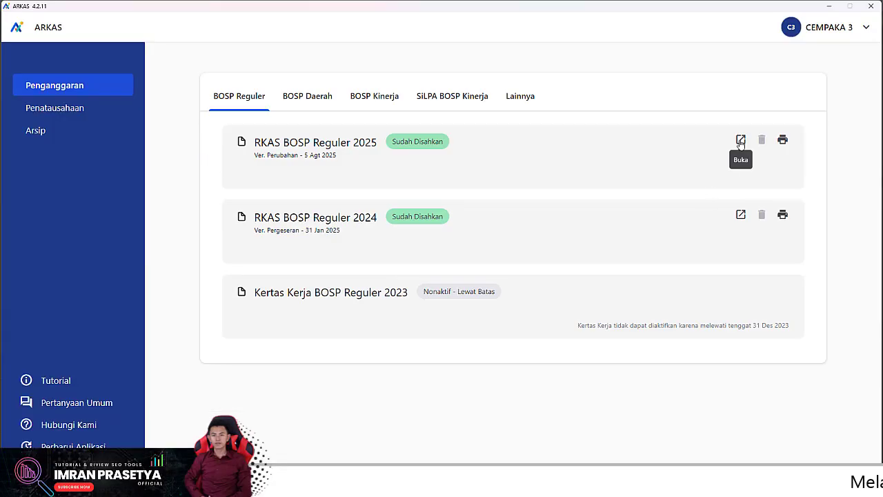
# - Open the approved RKAS BOSP Reguler 2025 and review its Juli items, including the honorarium rows, and the September budget
pyautogui.click(740, 141)
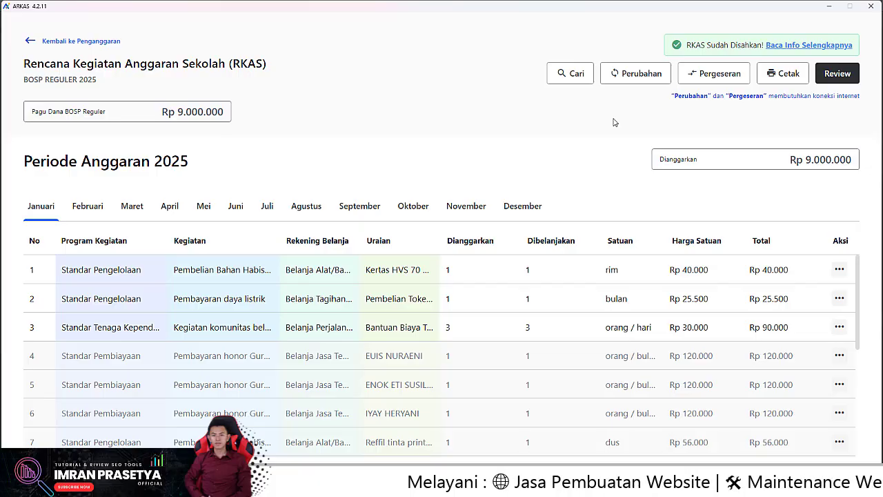
pyautogui.click(268, 210)
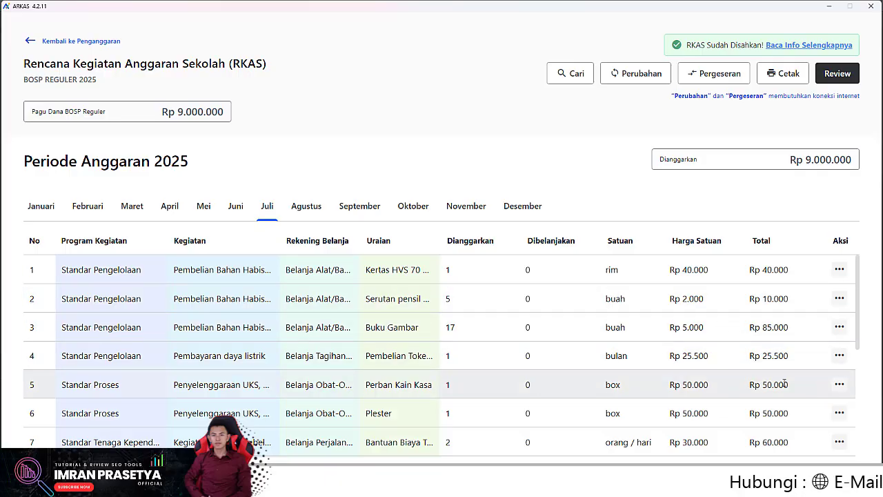
pyautogui.moveTo(857, 322); pyautogui.dragTo(858, 410)
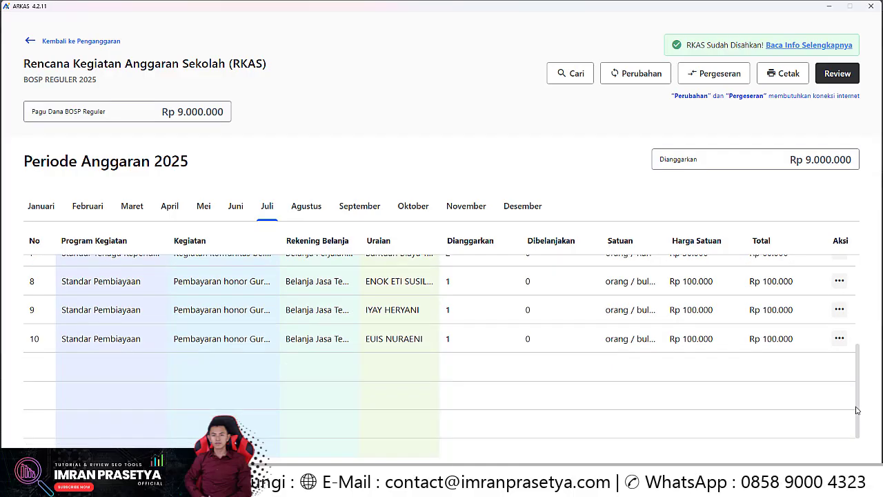
pyautogui.moveTo(855, 410); pyautogui.dragTo(854, 302)
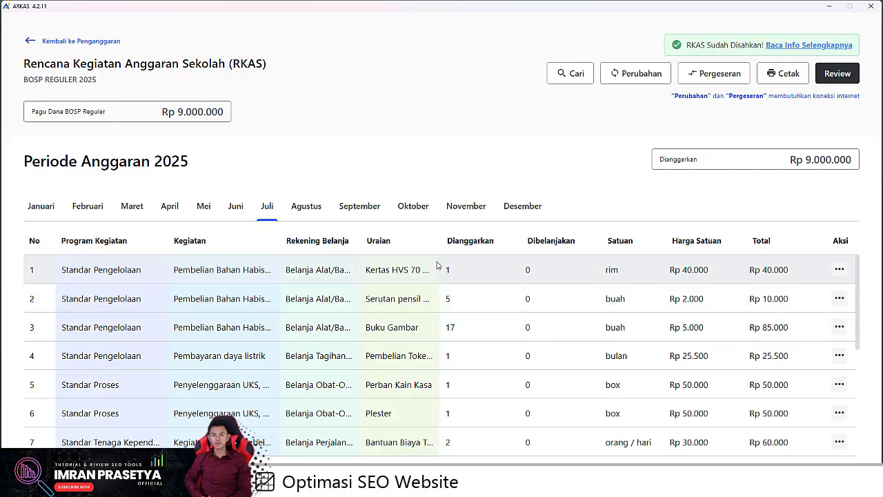
pyautogui.click(358, 208)
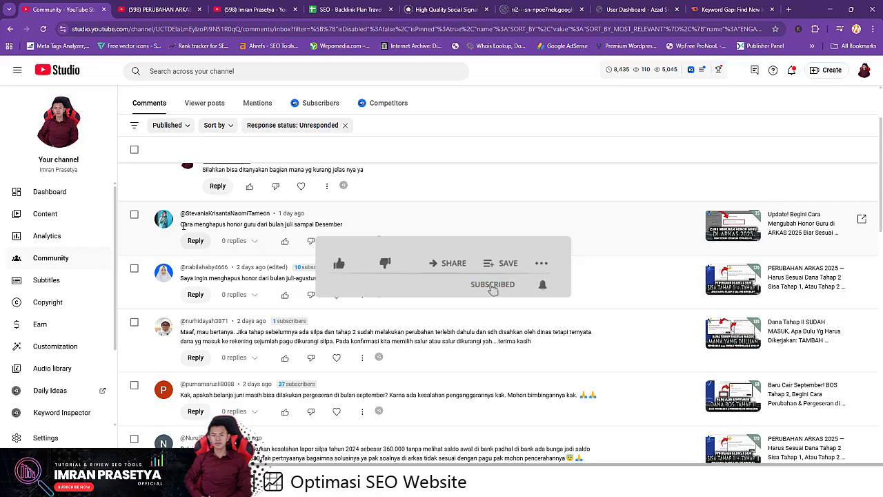
# - Show the YouTube channel's video list in Chrome
pyautogui.click(217, 6)
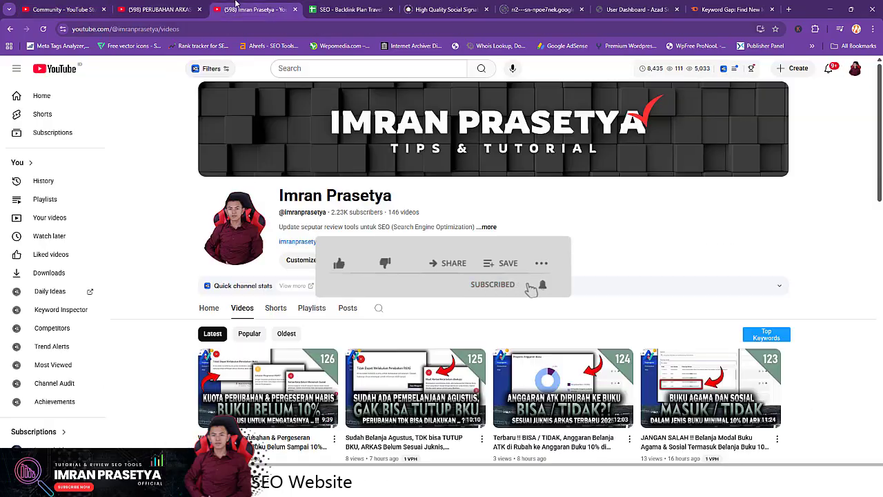